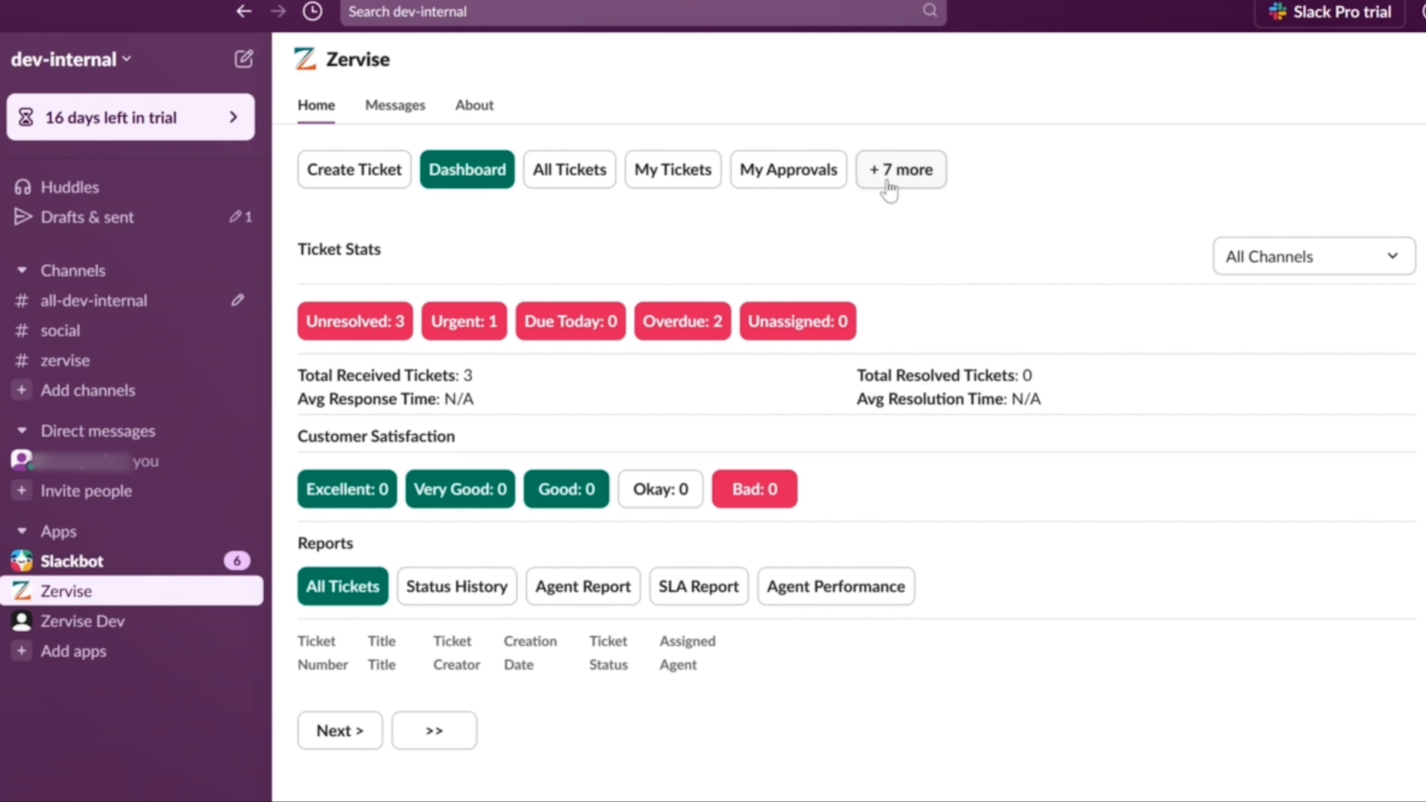
- Open the Zervise knowledge base article list and start creating a new article
click(907, 183)
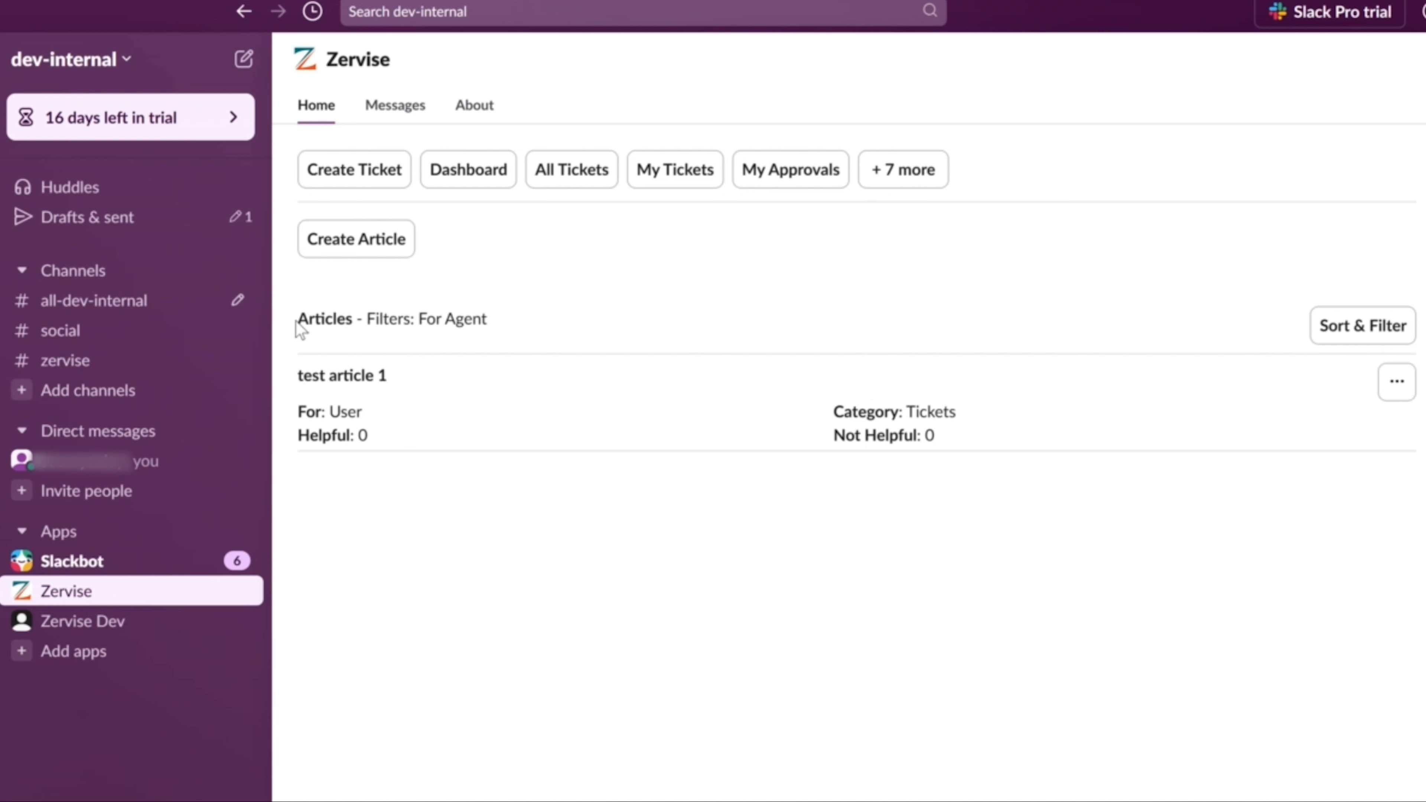
drag(299, 320, 360, 318)
click(554, 267)
click(338, 257)
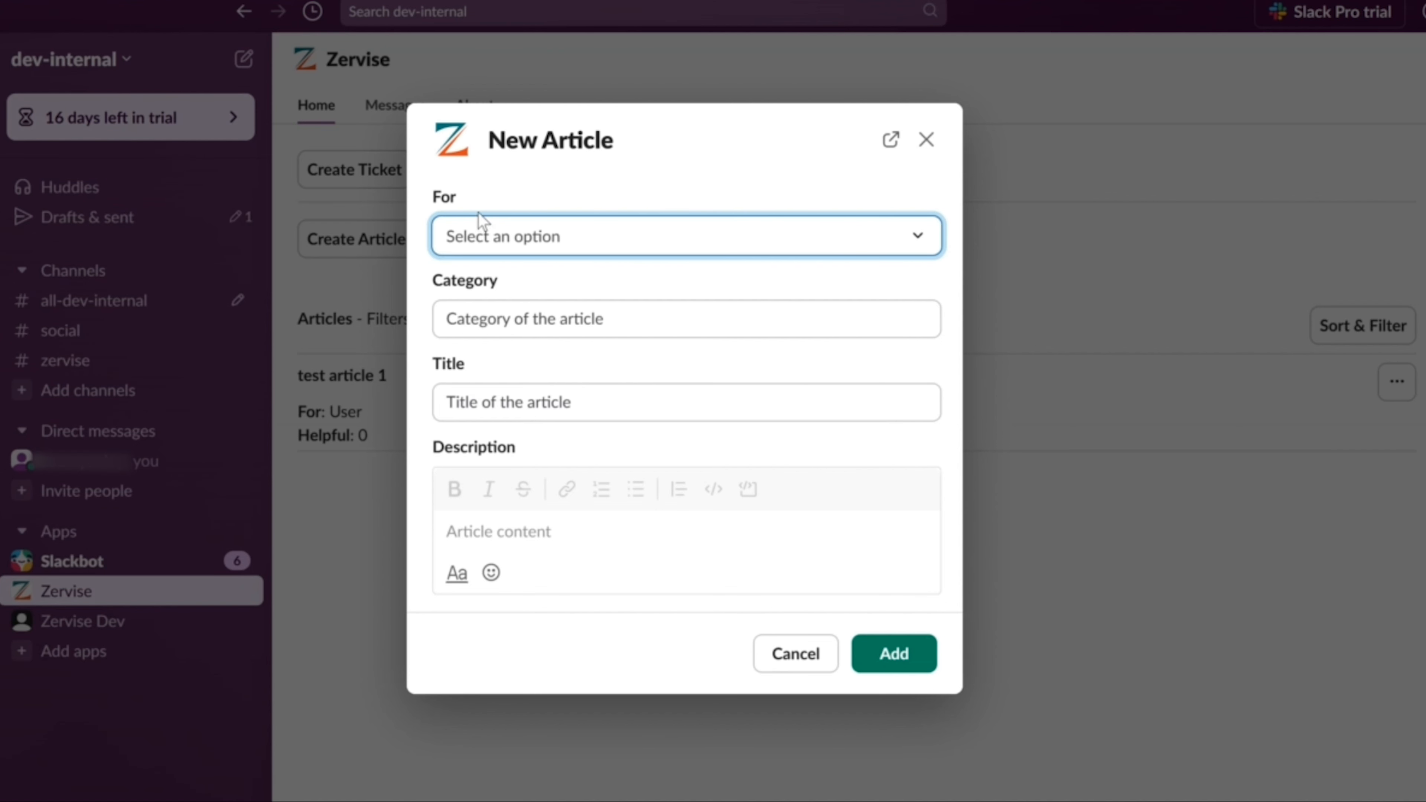
- Target the new article at User and set its category to "Getting Started"
drag(479, 213, 419, 206)
click(516, 235)
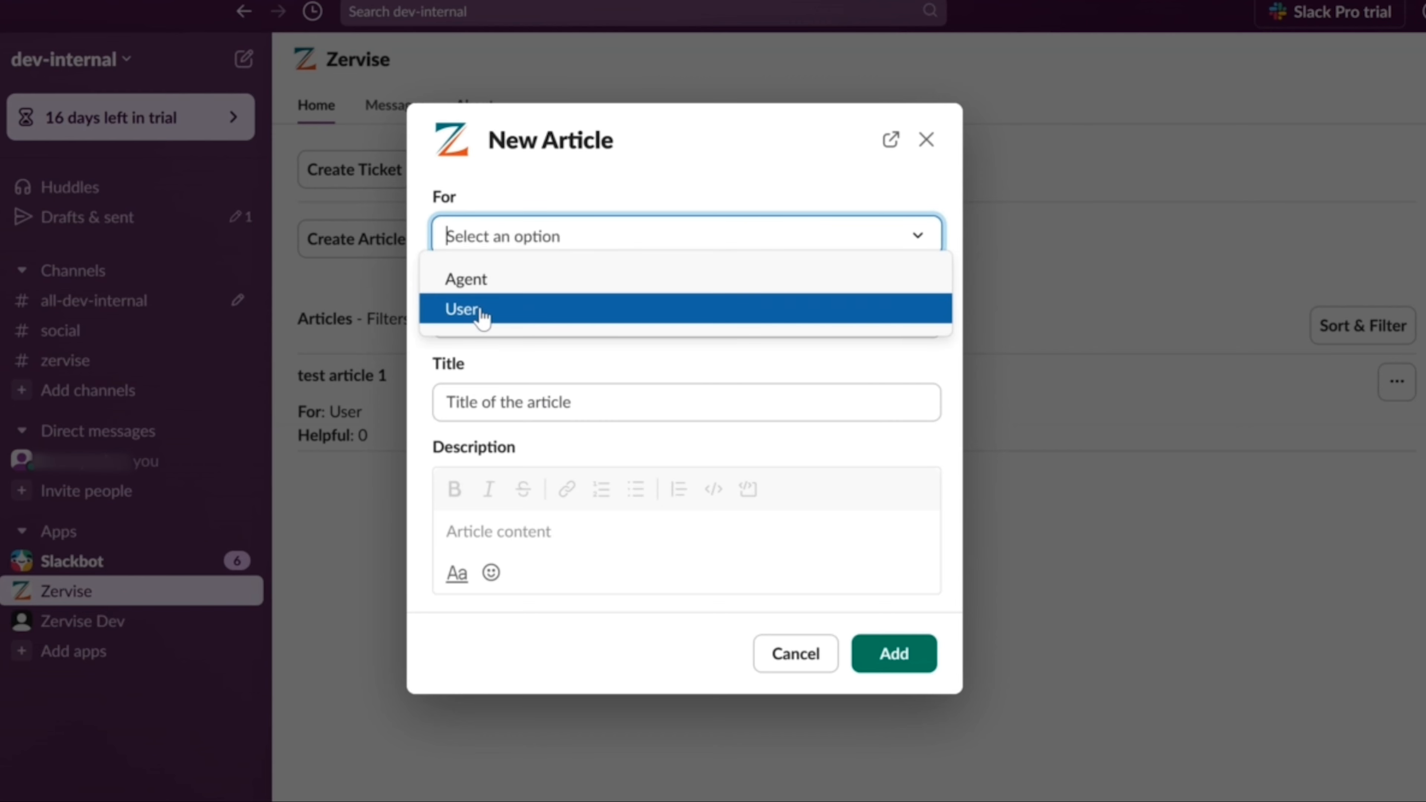
click(482, 310)
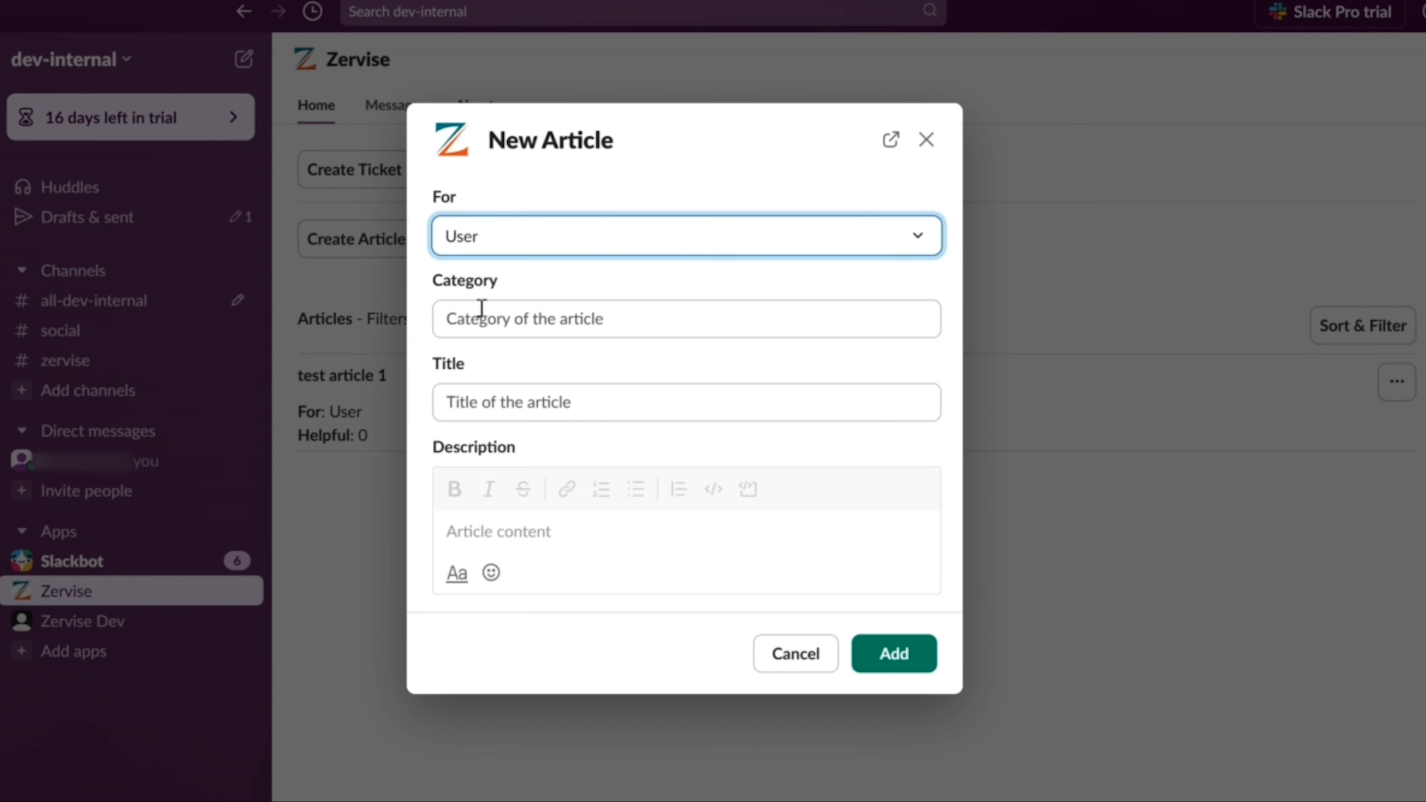
click(482, 310)
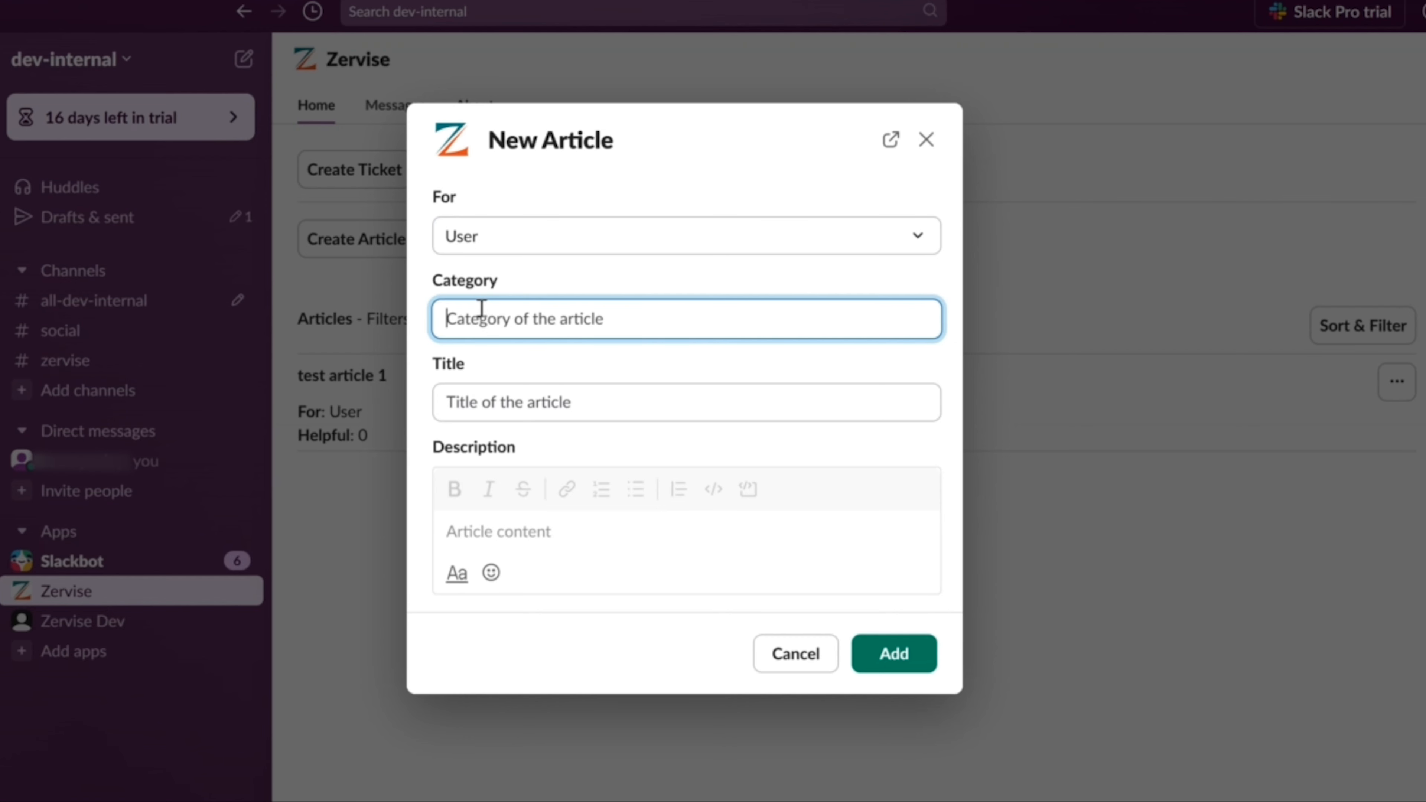
text(Getting Sta)
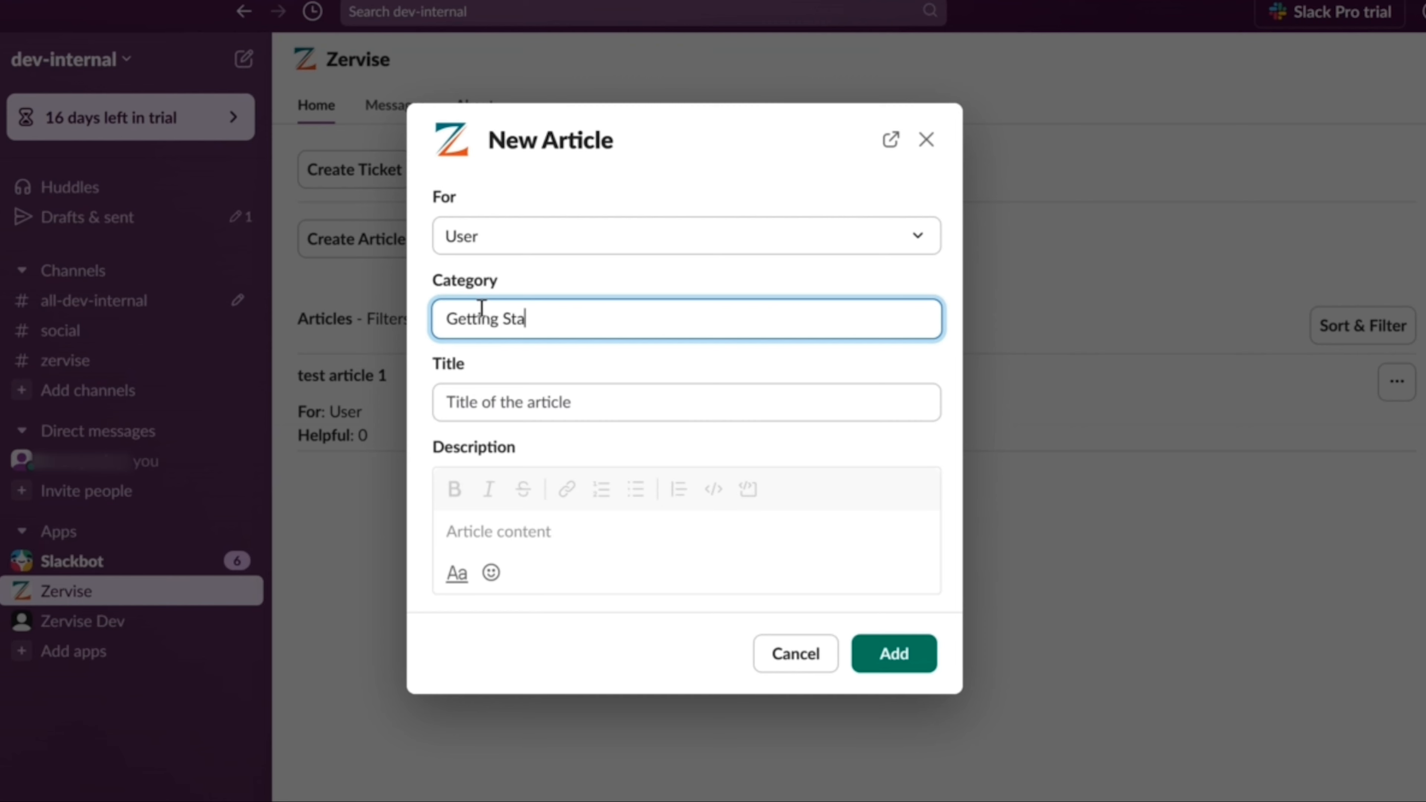
text(rted)
double_click(469, 284)
click(515, 282)
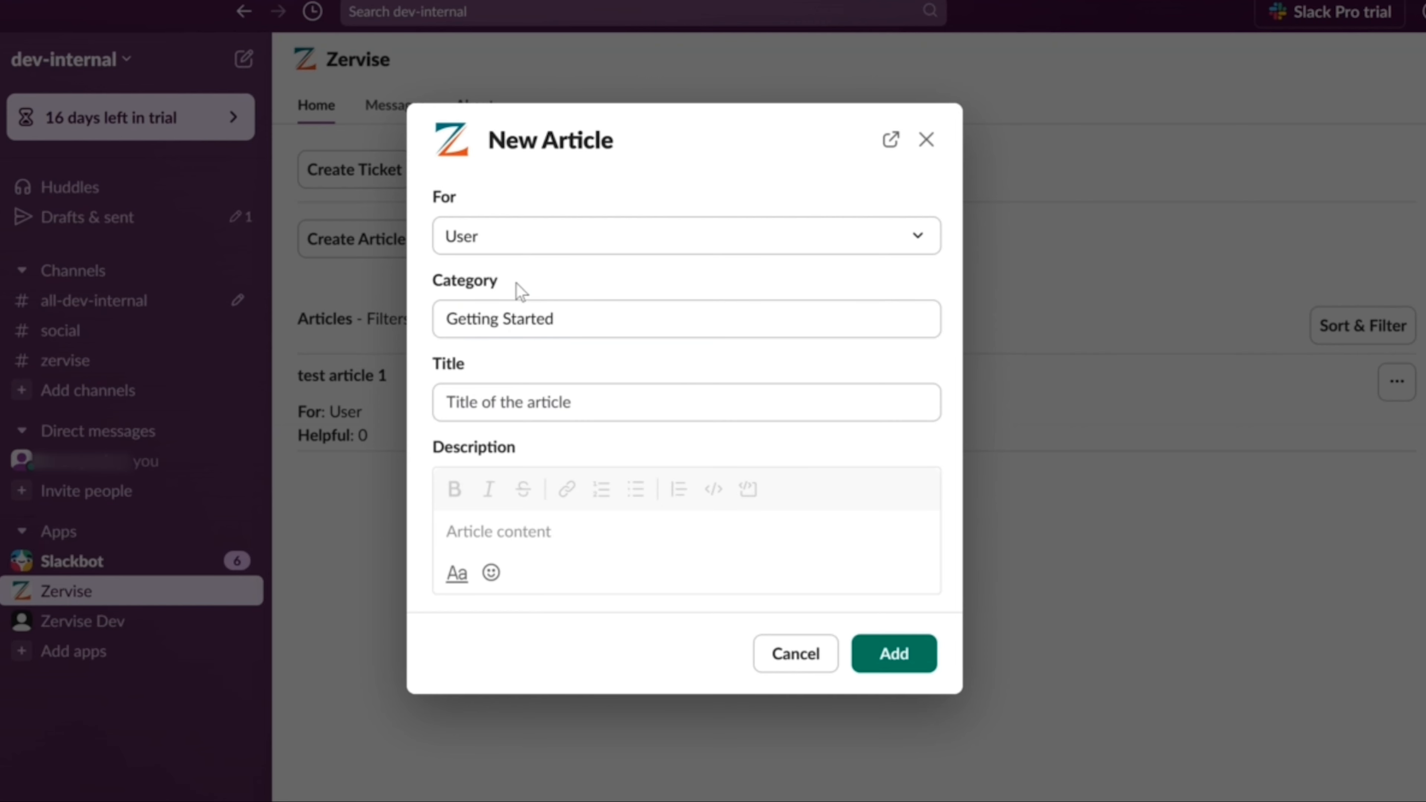
- Title the new article "How to use Knowledgebase in Zervise"
click(503, 399)
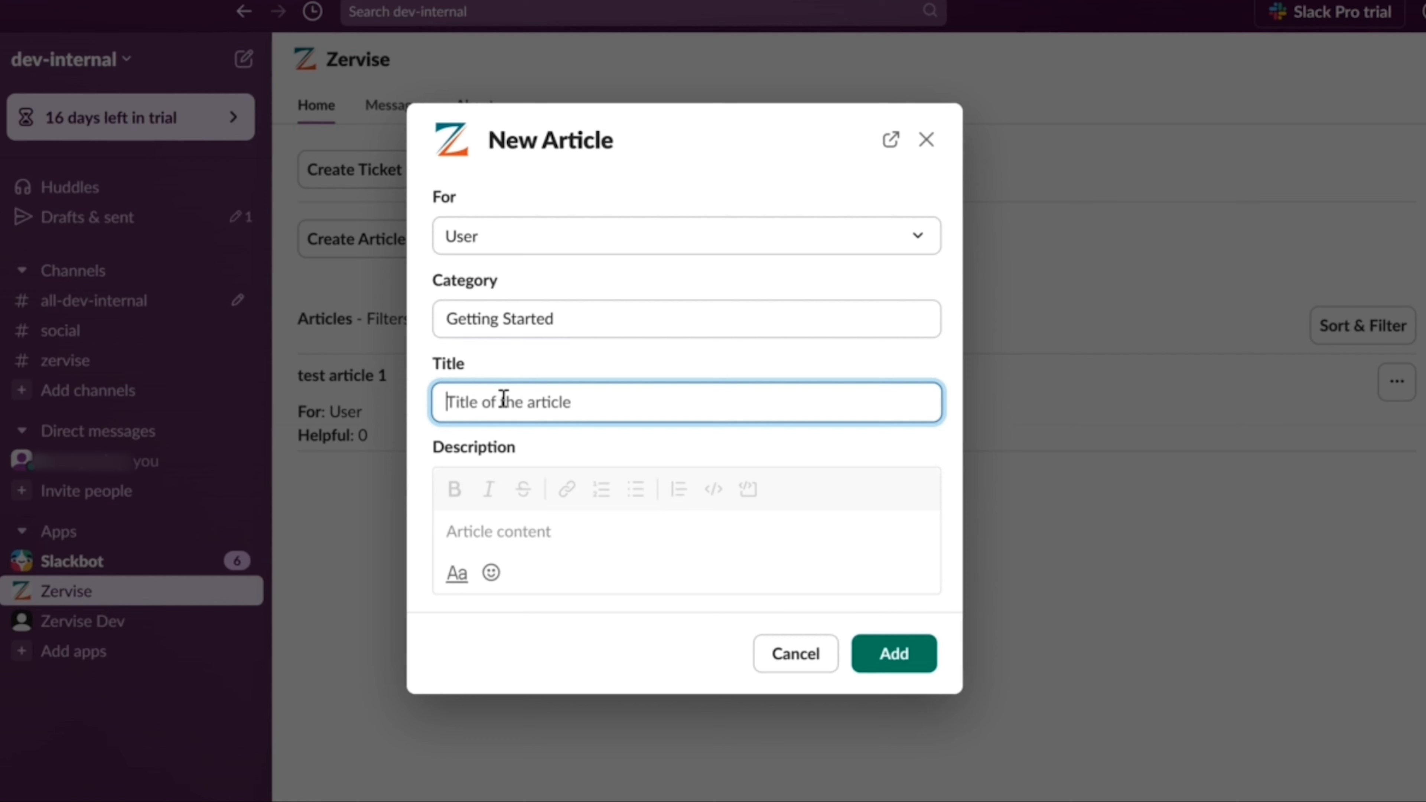
text(How to)
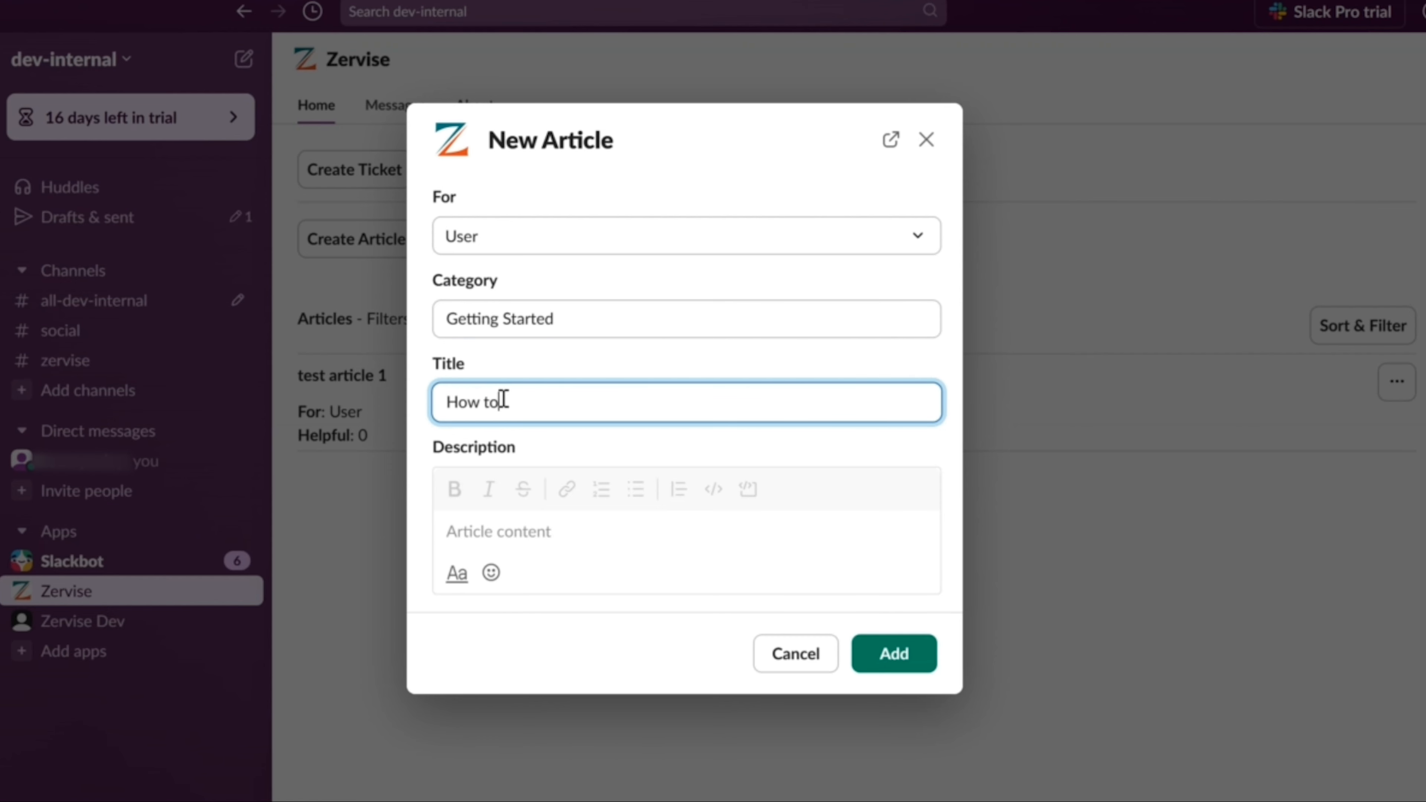
text( Use Knowledgeb)
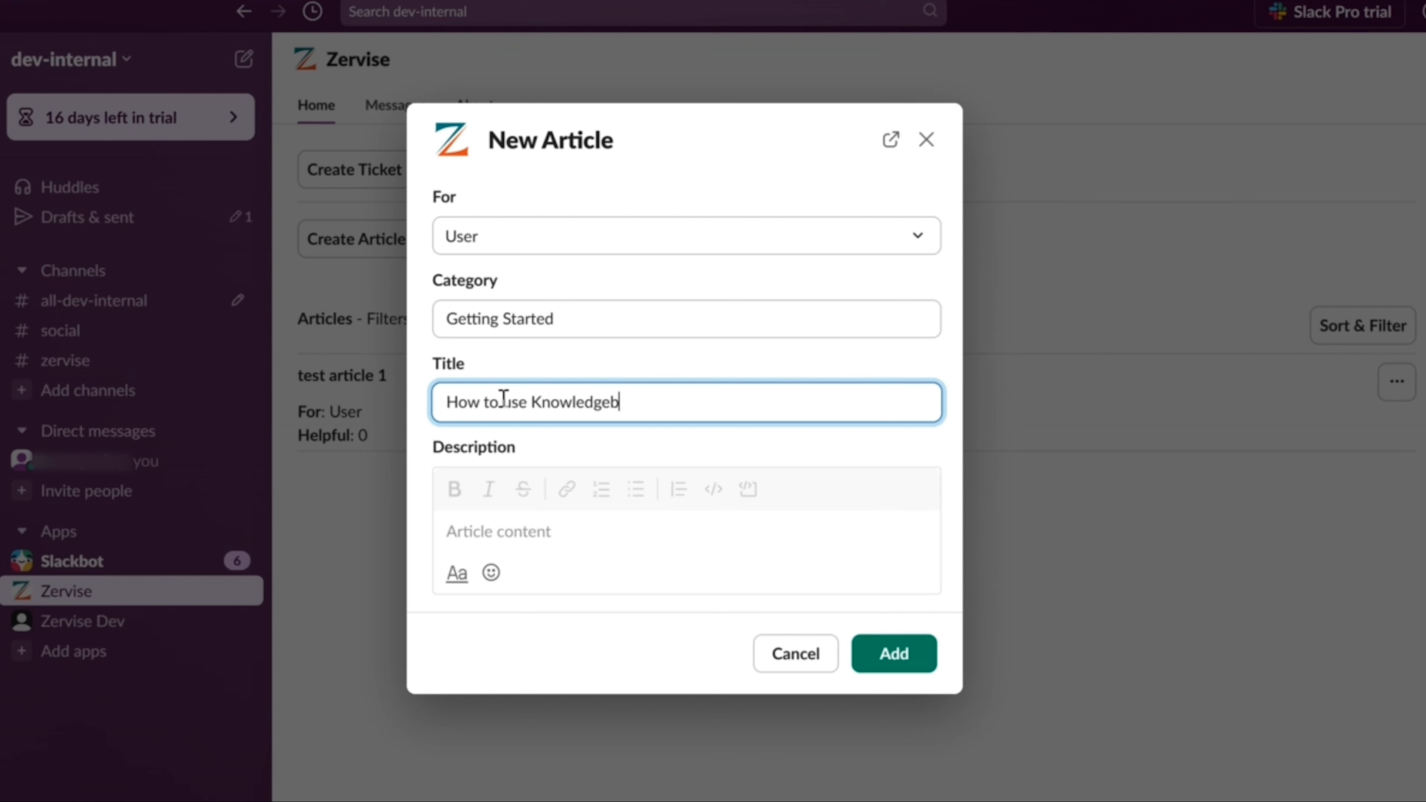
text(ase in Zervise)
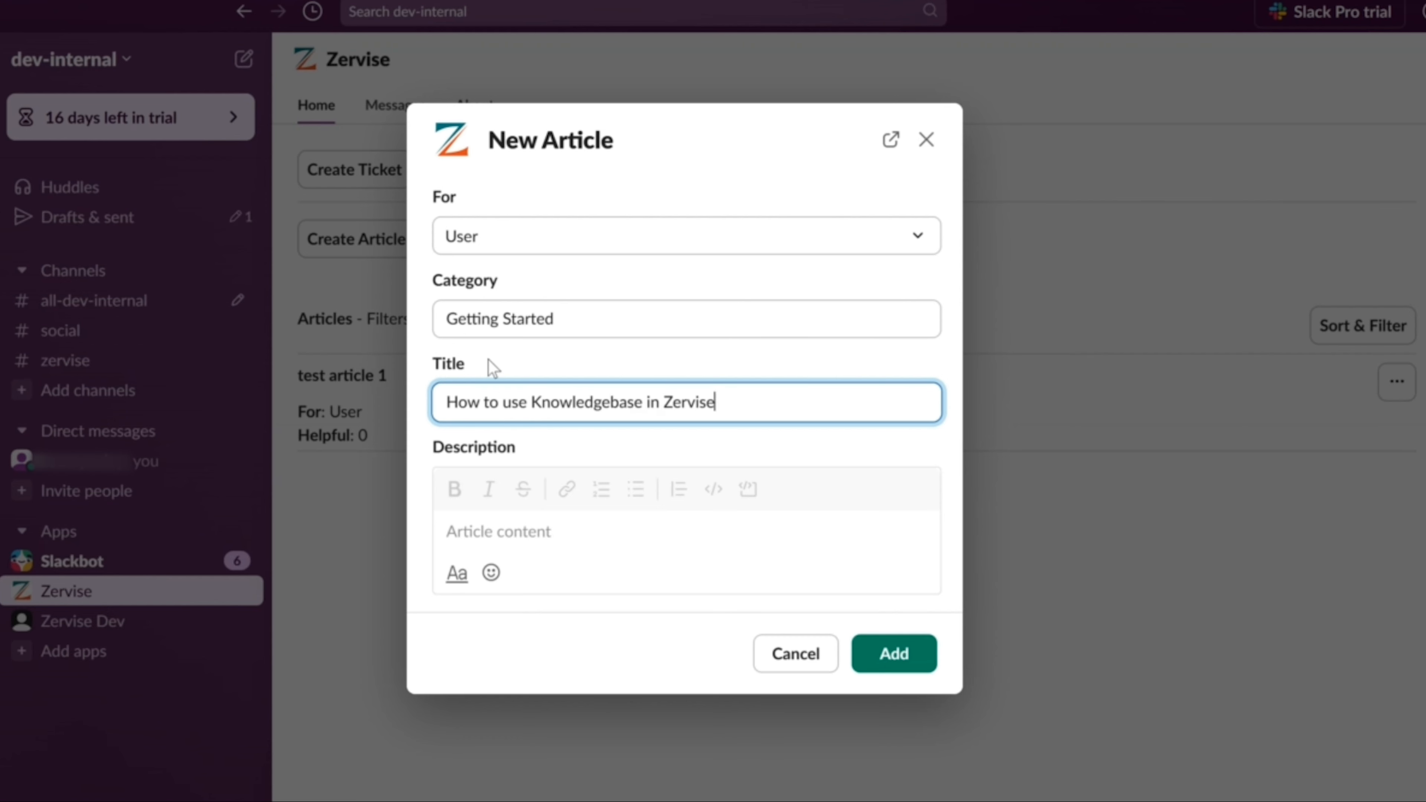
double_click(446, 363)
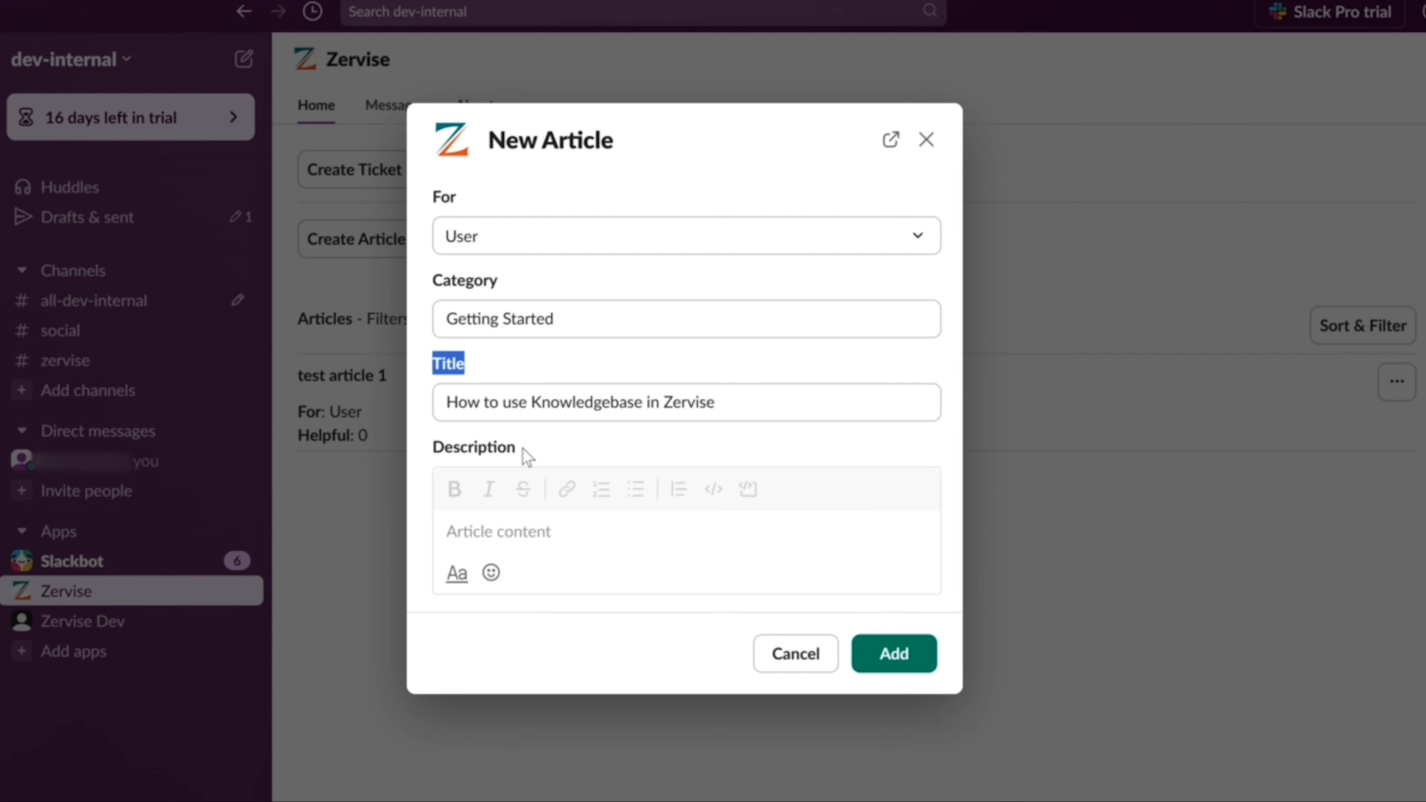
- Paste the copied Knowledge Base overview and permission text into the article's description
drag(522, 448, 434, 455)
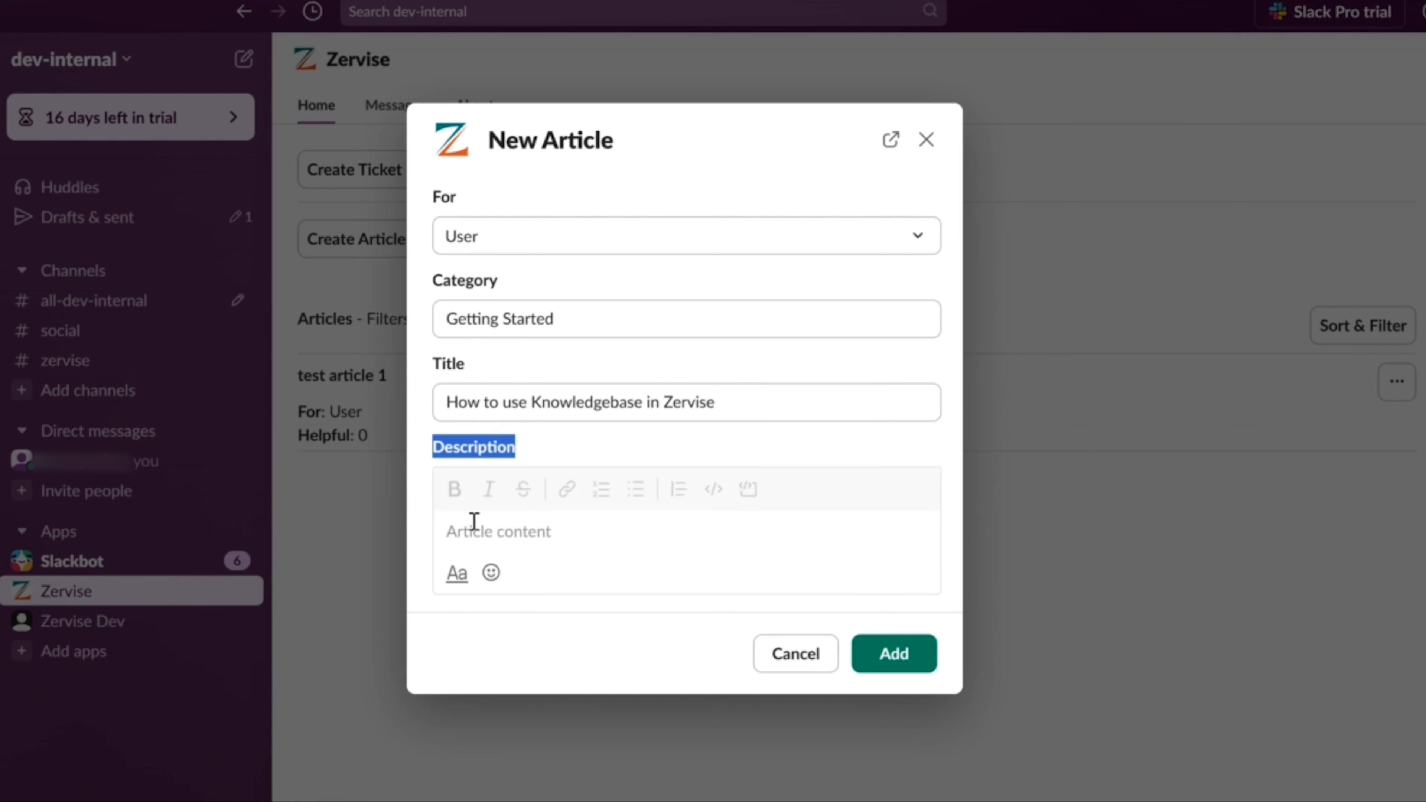
click(489, 535)
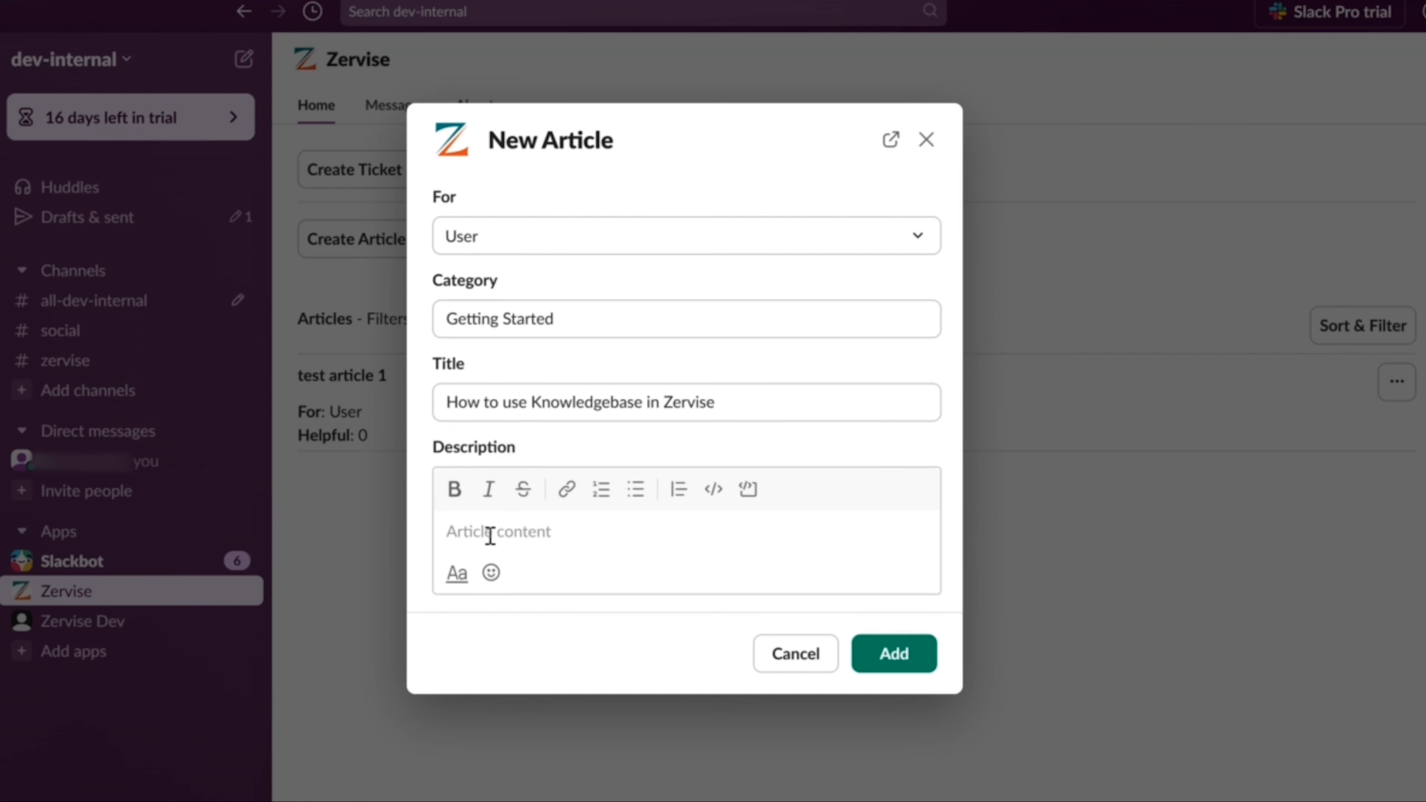
key(ctrl+v)
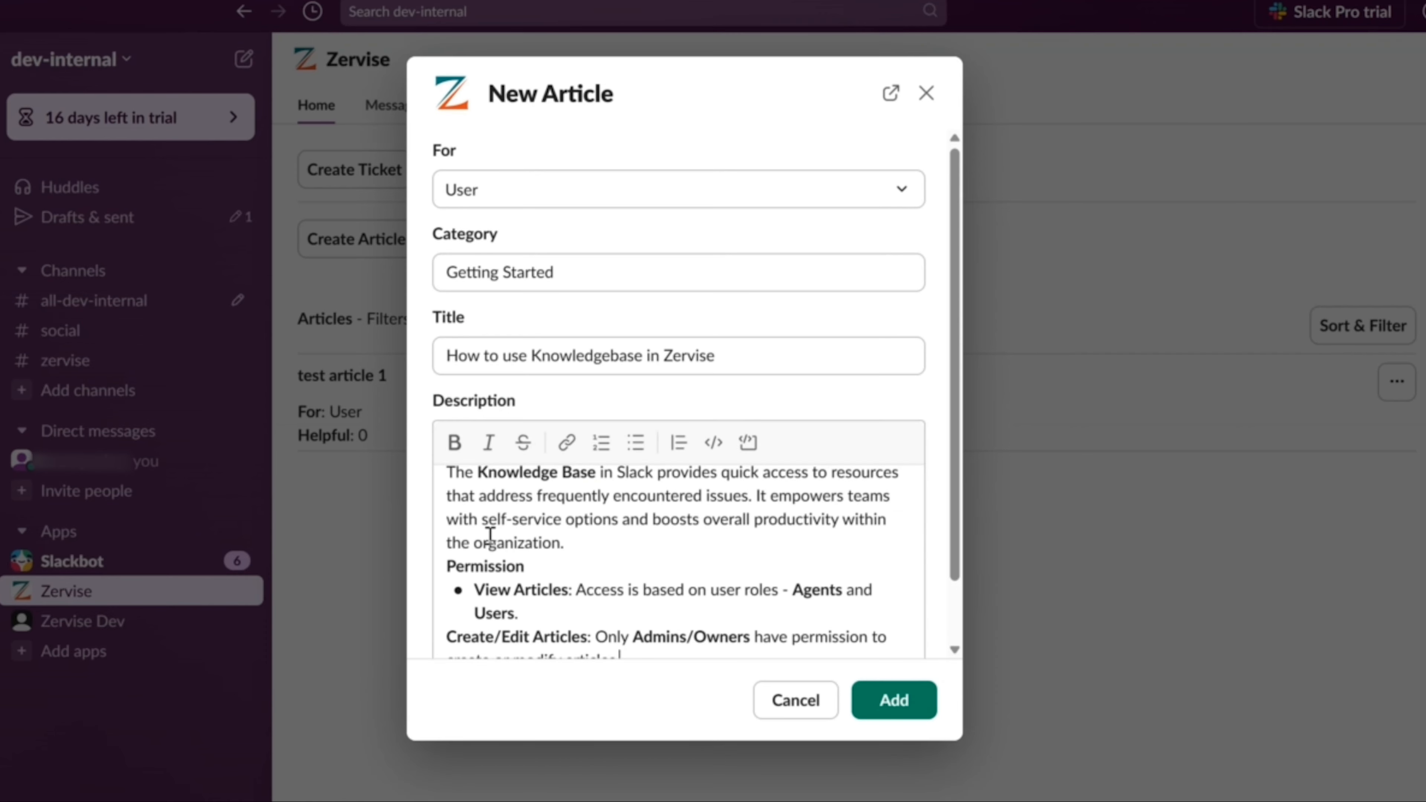
click(446, 473)
key(Return)
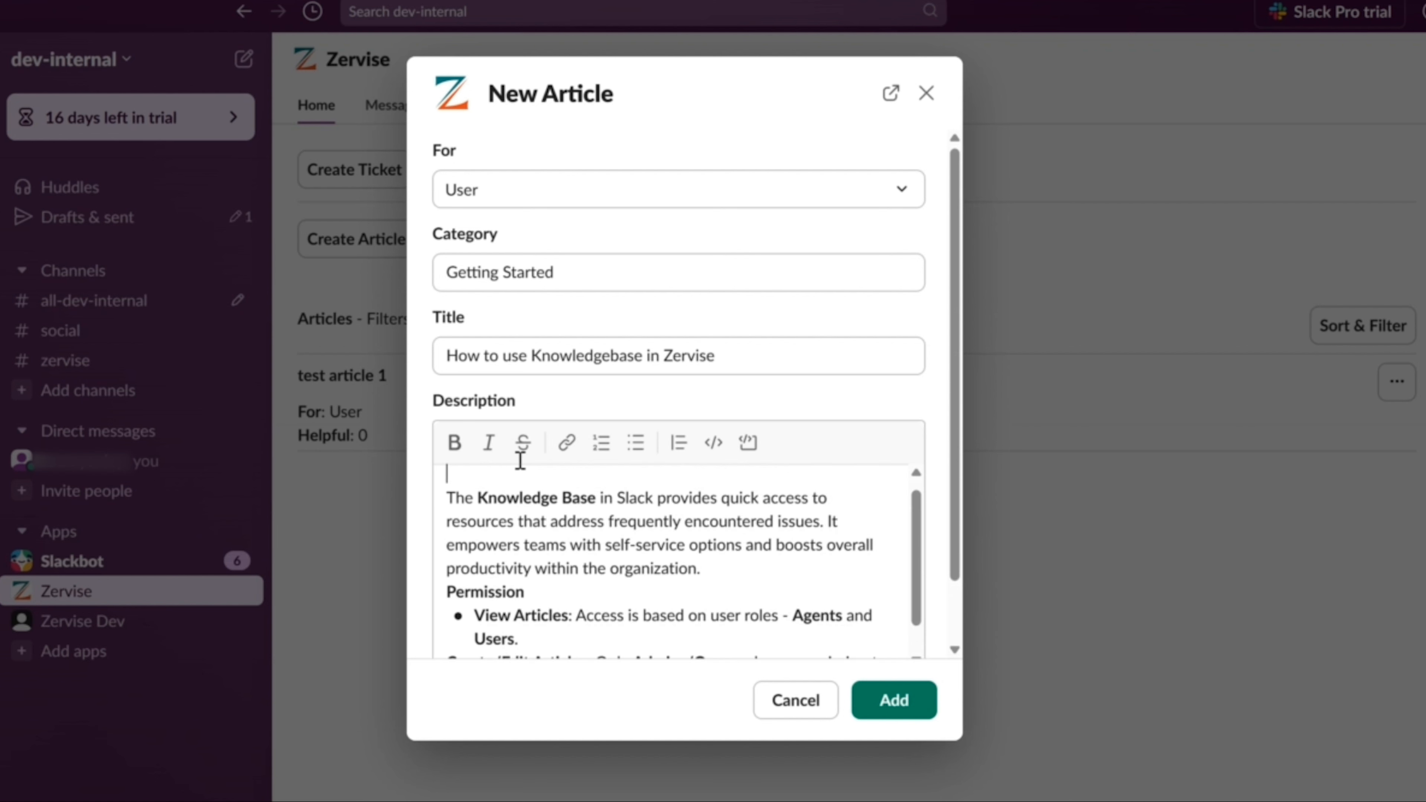
key(BackSpace)
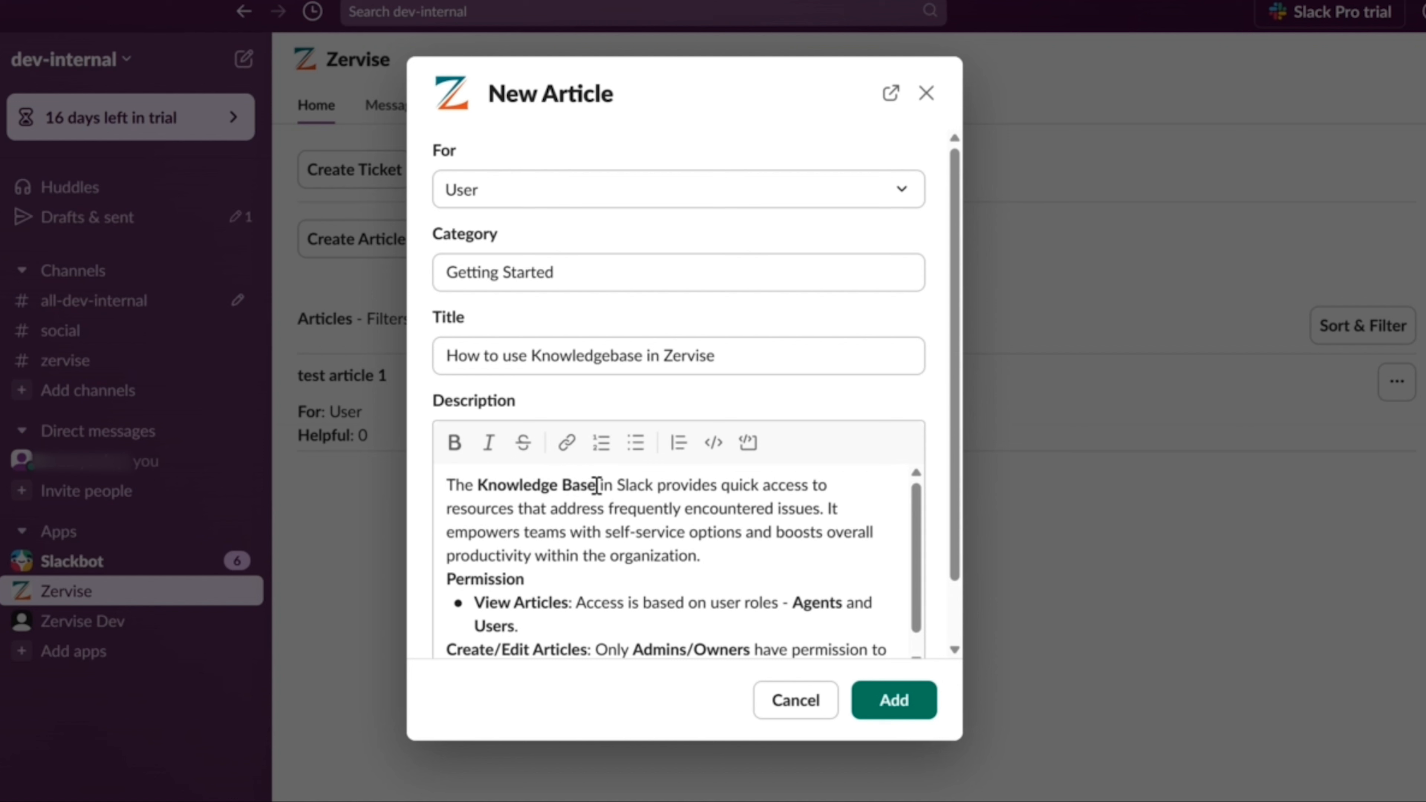
- Make the word "Slack" bold in the first sentence of the article's description
drag(595, 484, 477, 485)
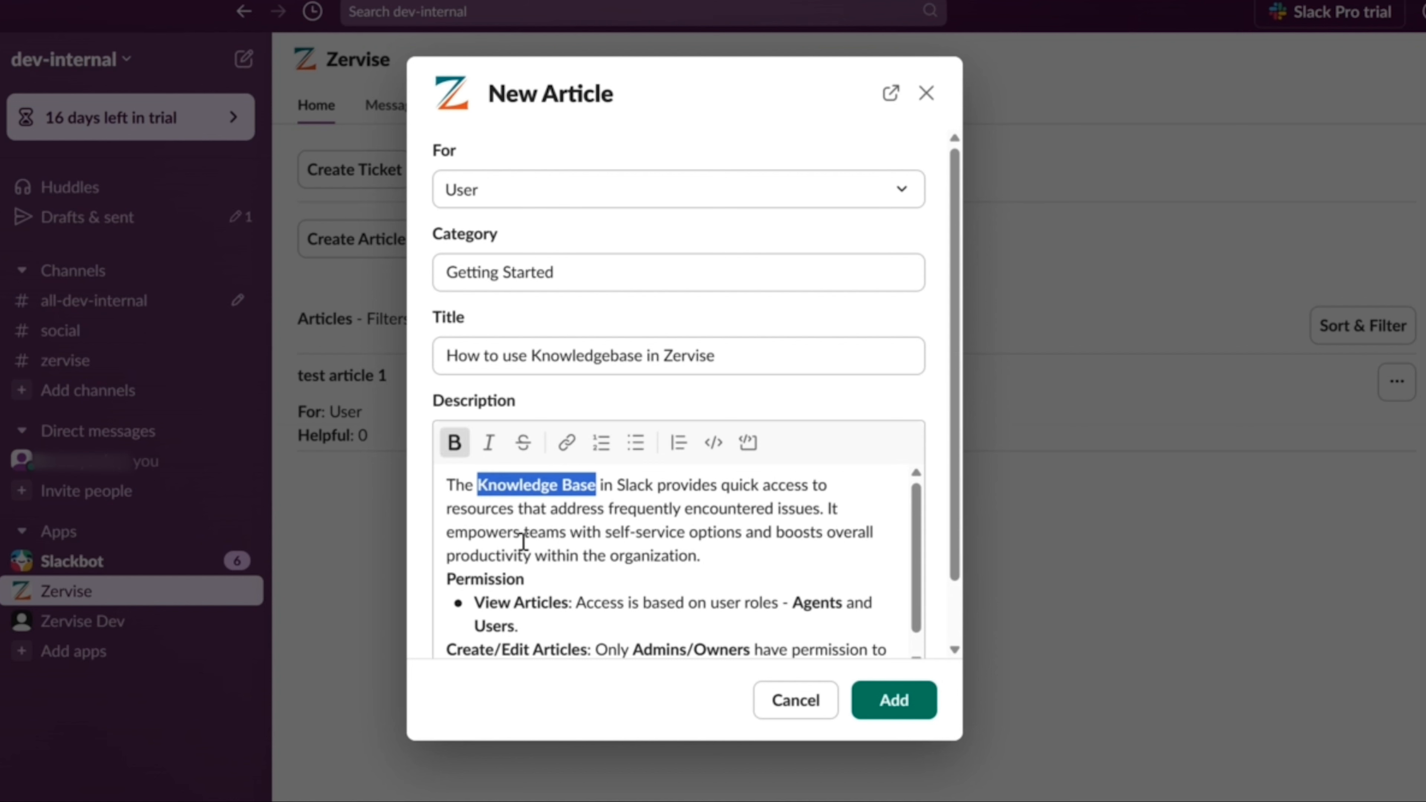
click(524, 531)
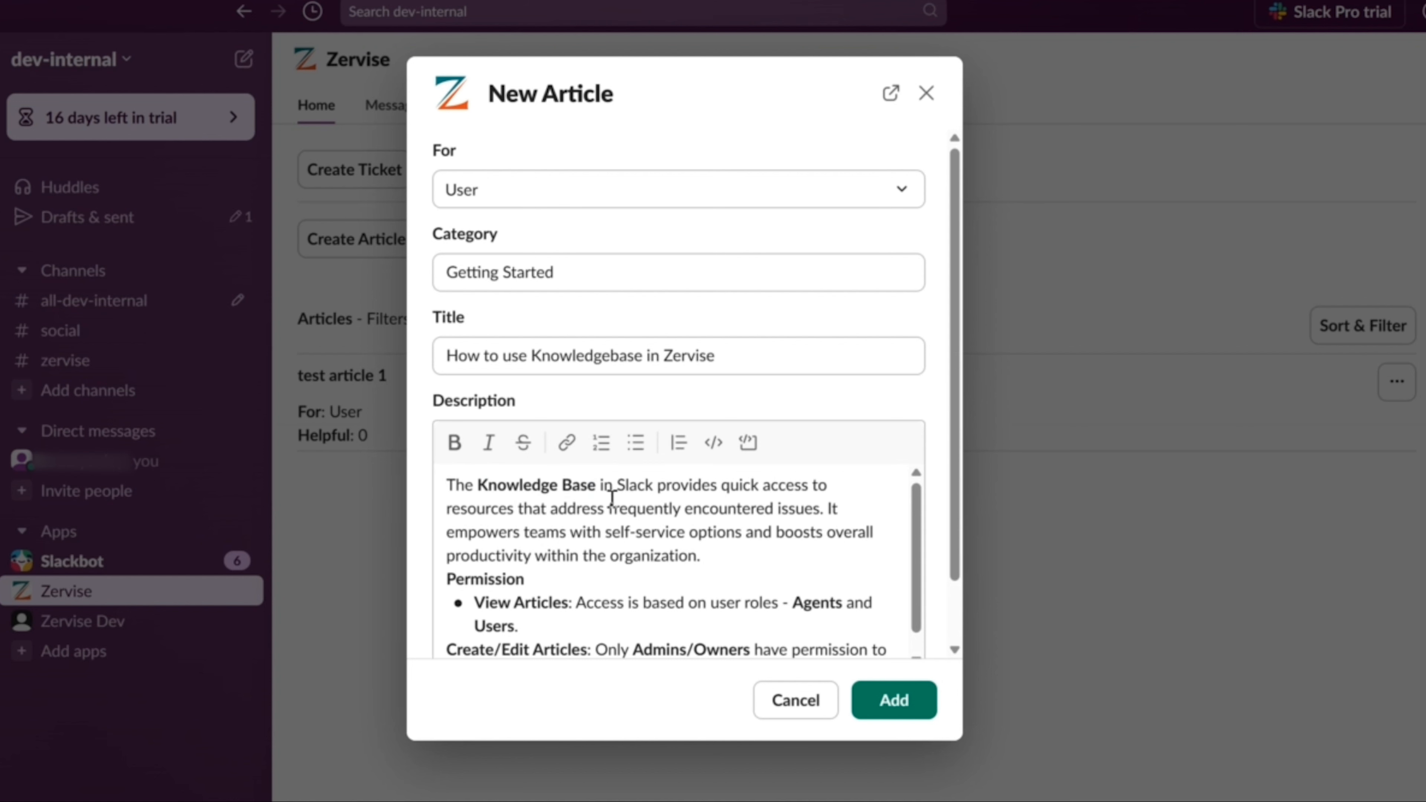
double_click(635, 484)
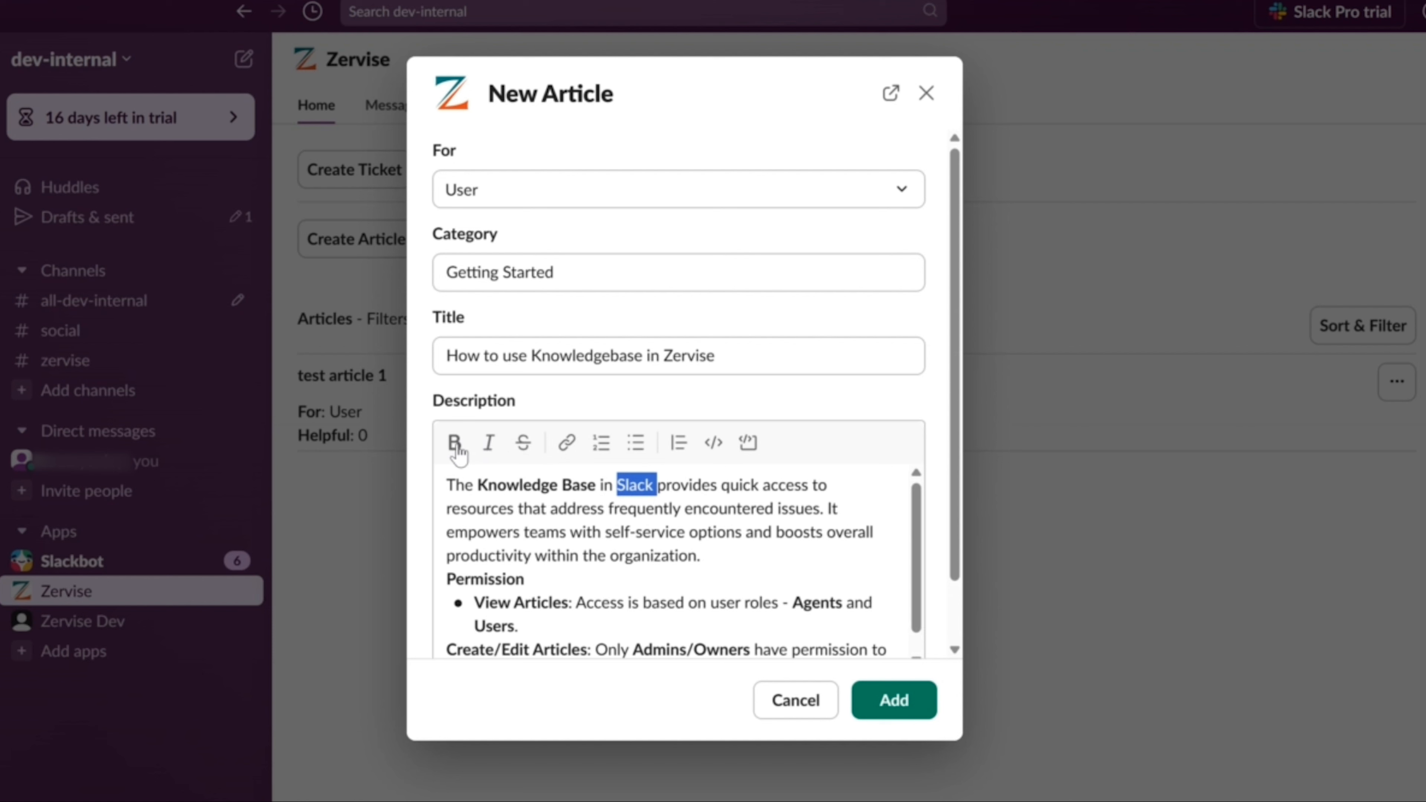
click(455, 444)
click(657, 534)
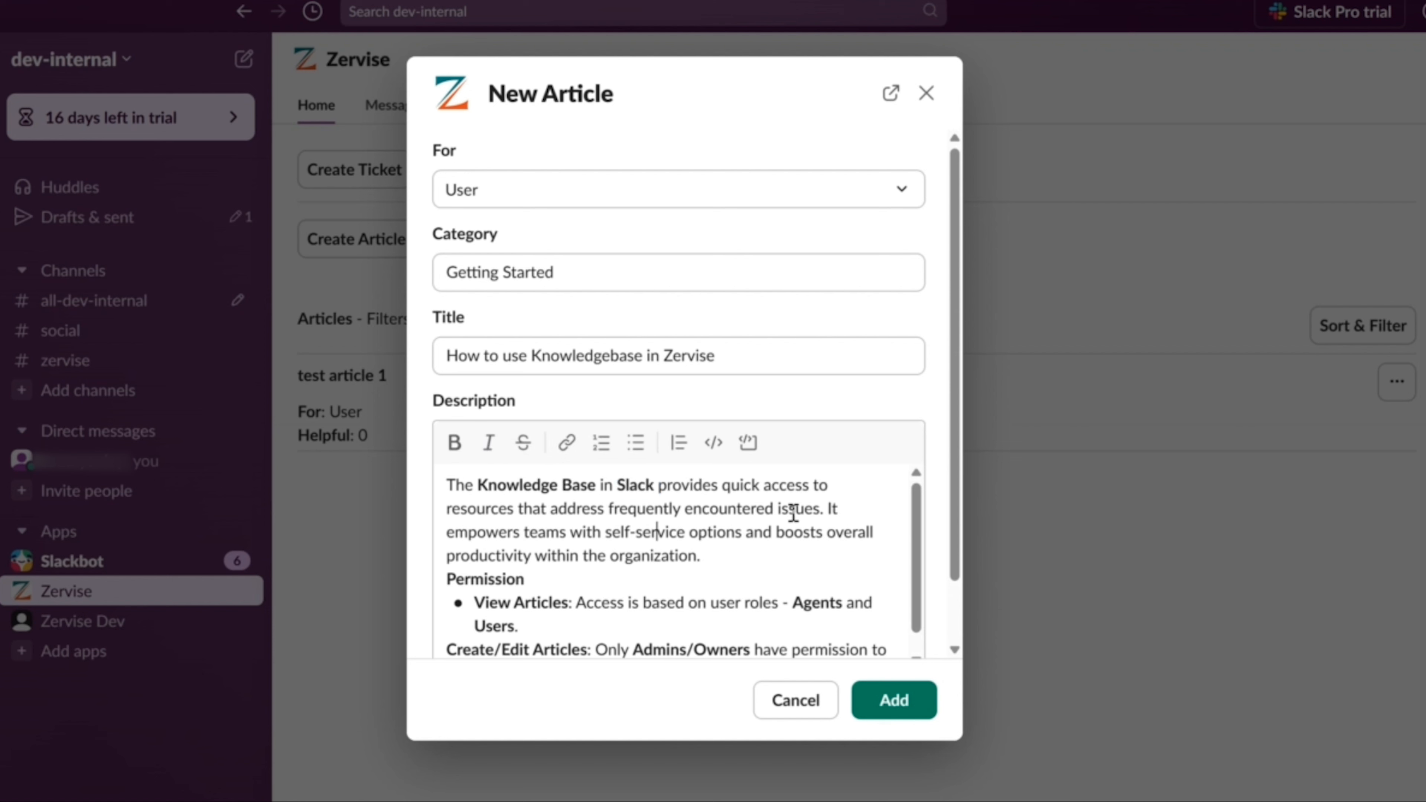
- Add a blank line above the Permission heading and turn the "Create/Edit Articles" line into a second bullet
click(722, 556)
key(Return)
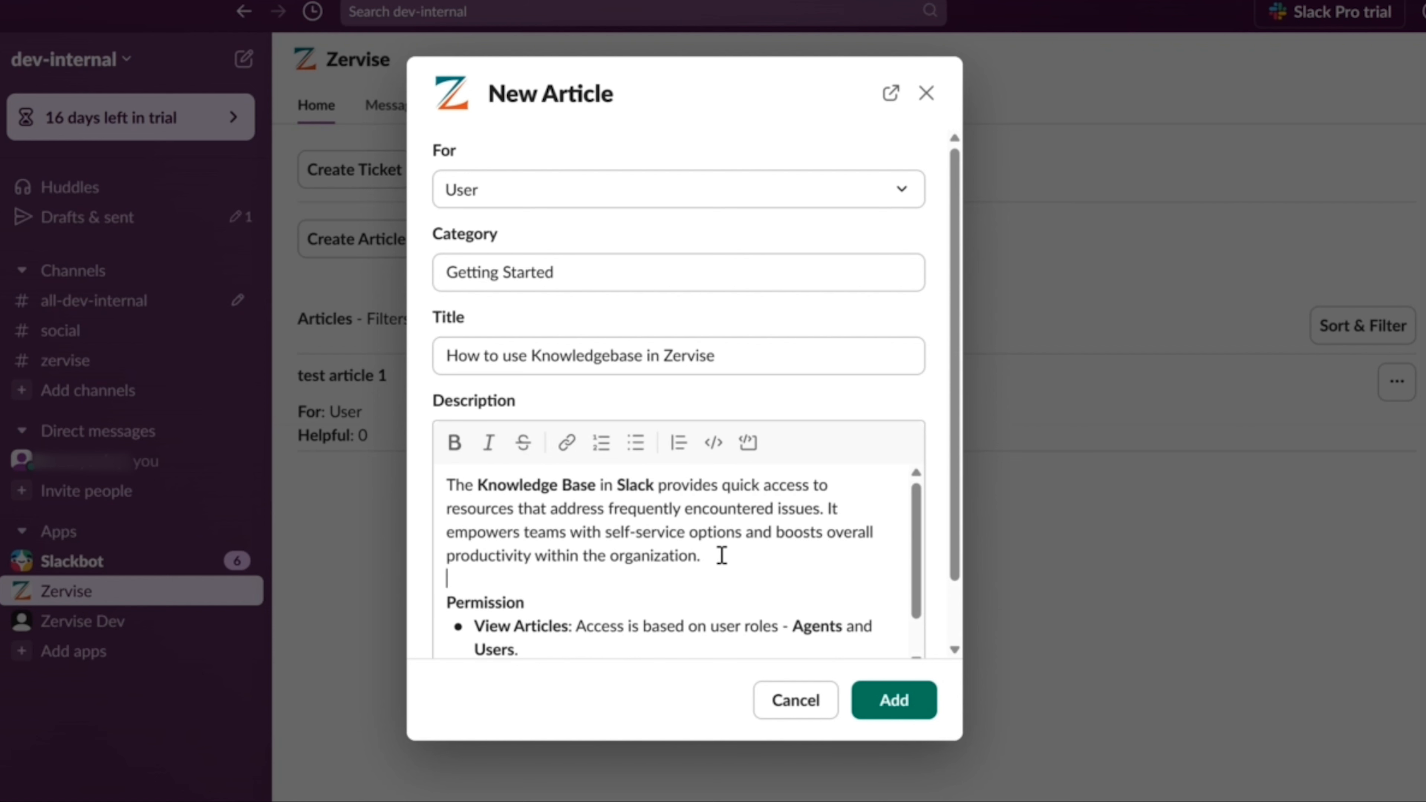
scroll(679, 567, down, 2)
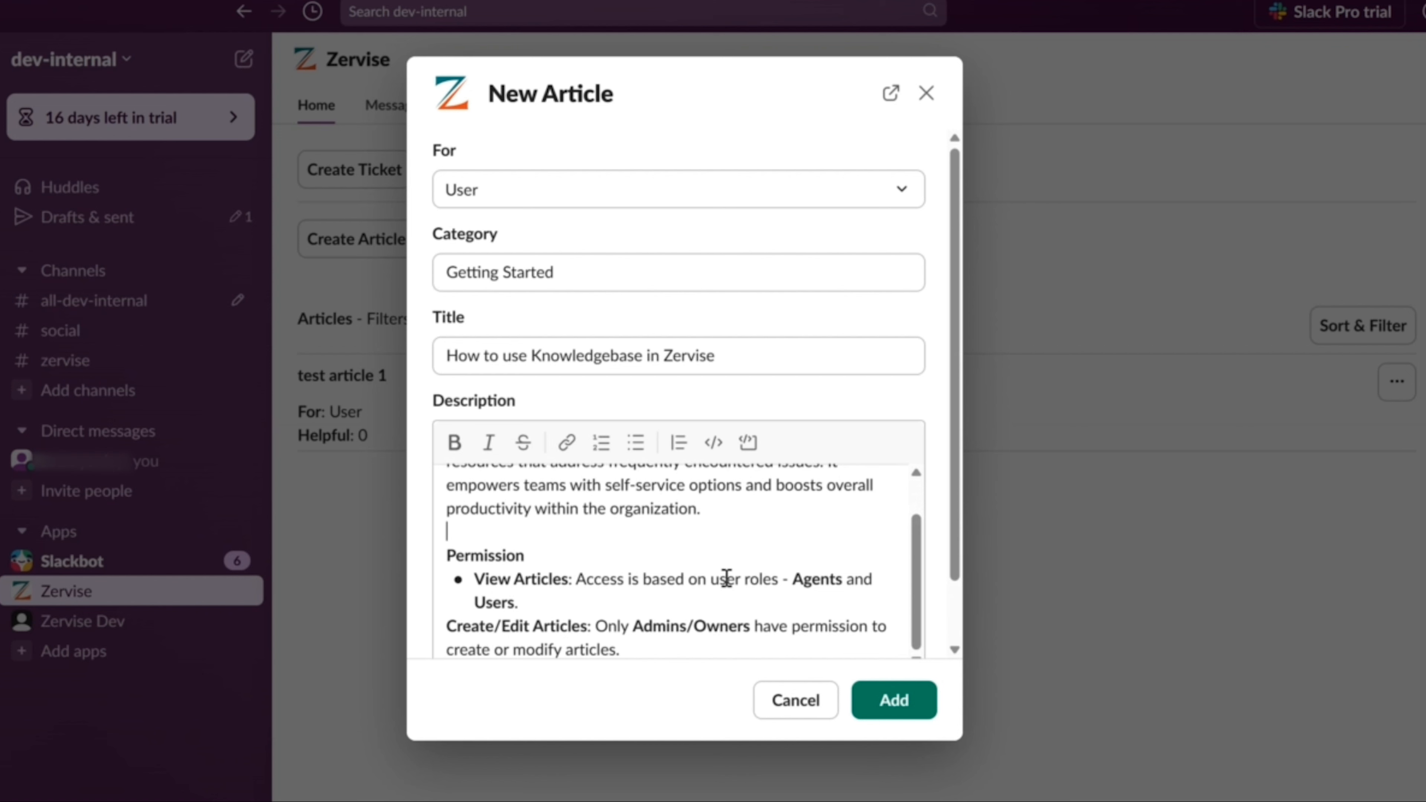
scroll(730, 595, down, 1)
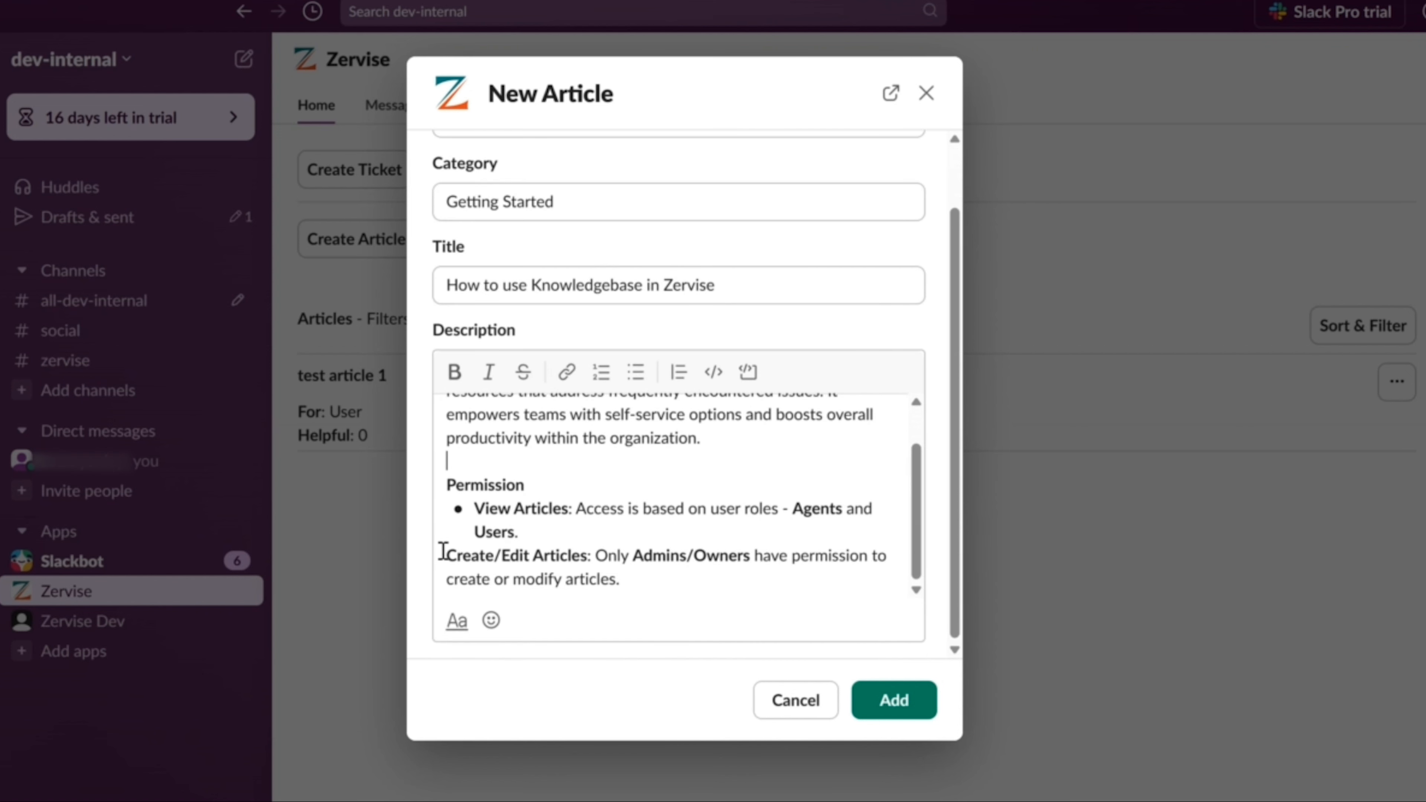
click(441, 548)
key(BackSpace)
key(Return)
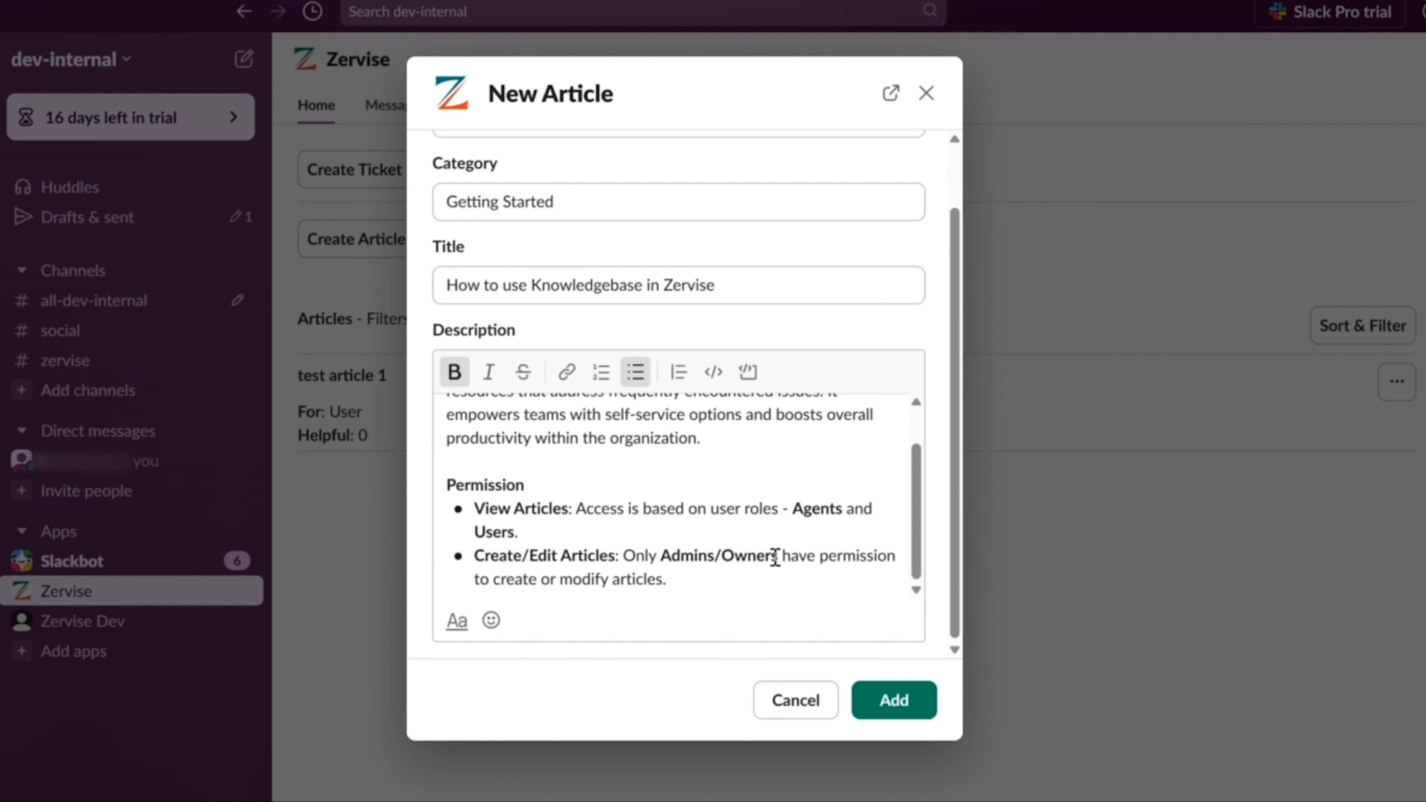
click(700, 579)
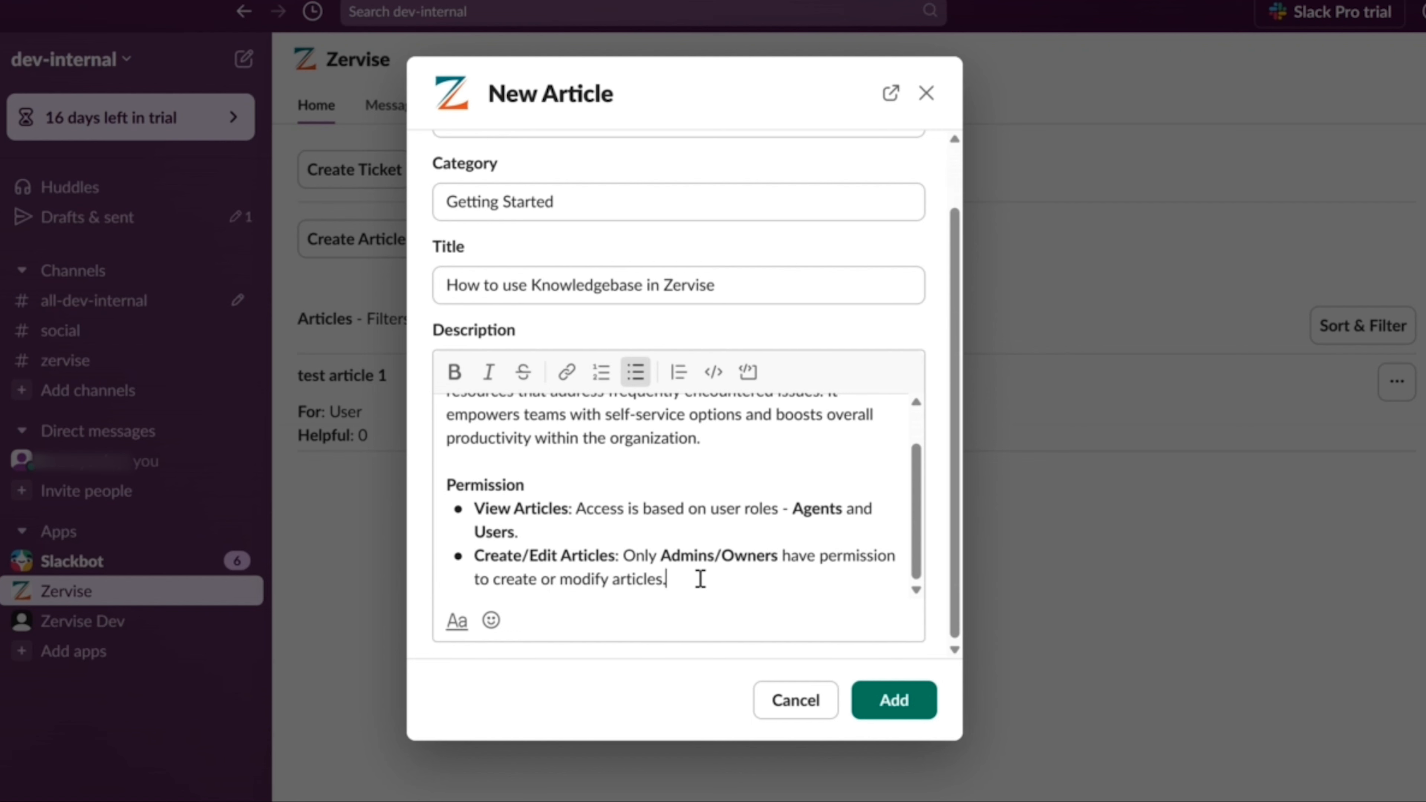
- Publish the new article and dismiss the confirmation message
scroll(898, 685, up, 2)
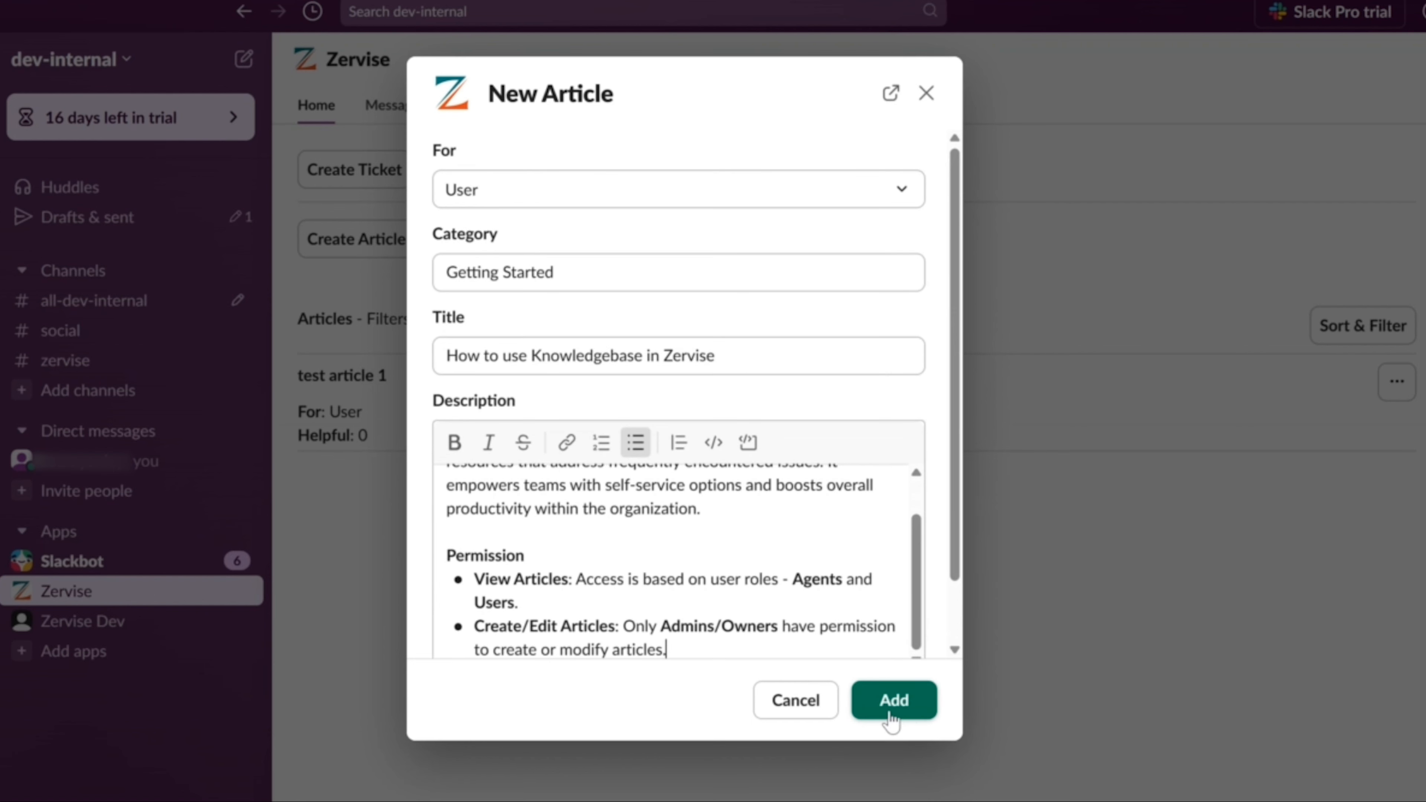
click(890, 712)
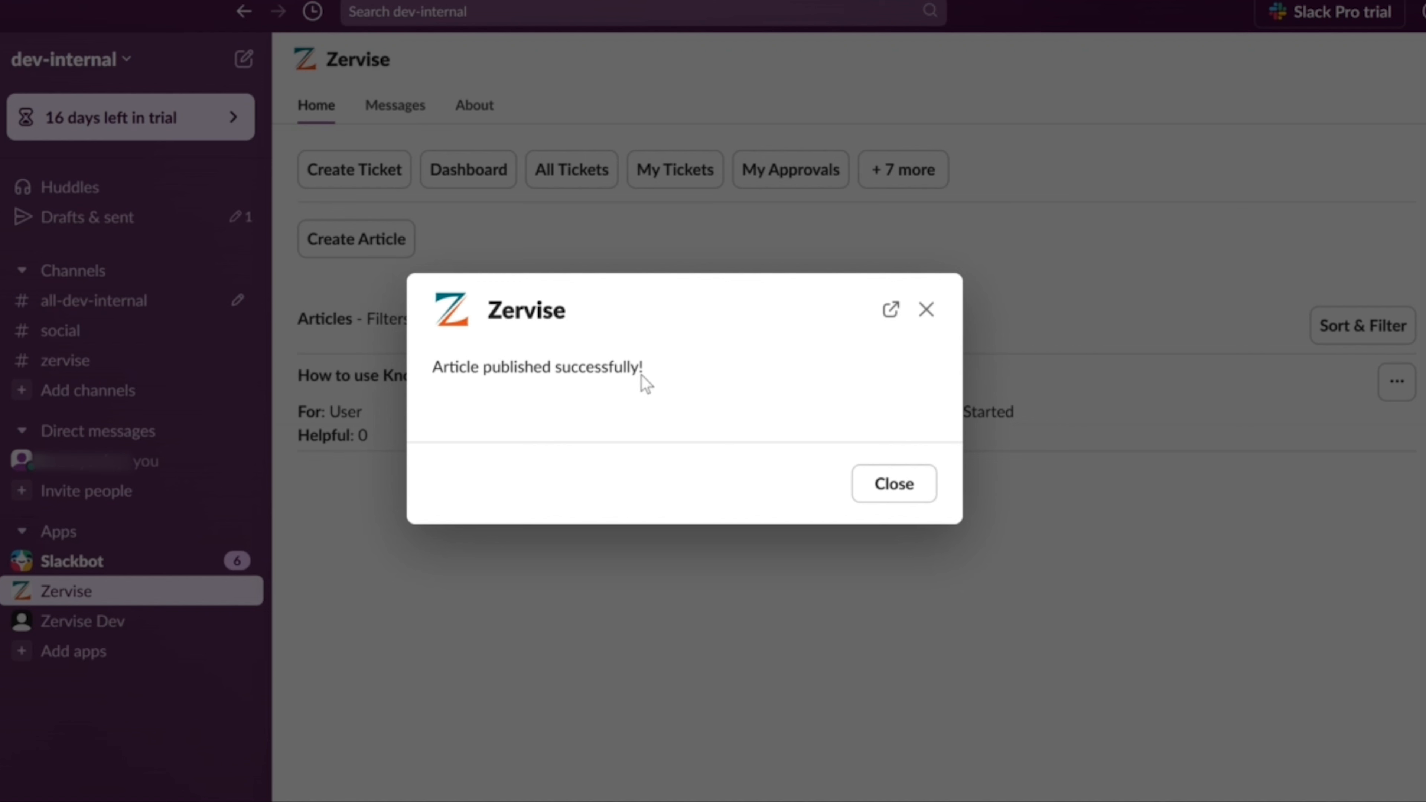
drag(640, 374, 439, 378)
click(493, 397)
click(868, 485)
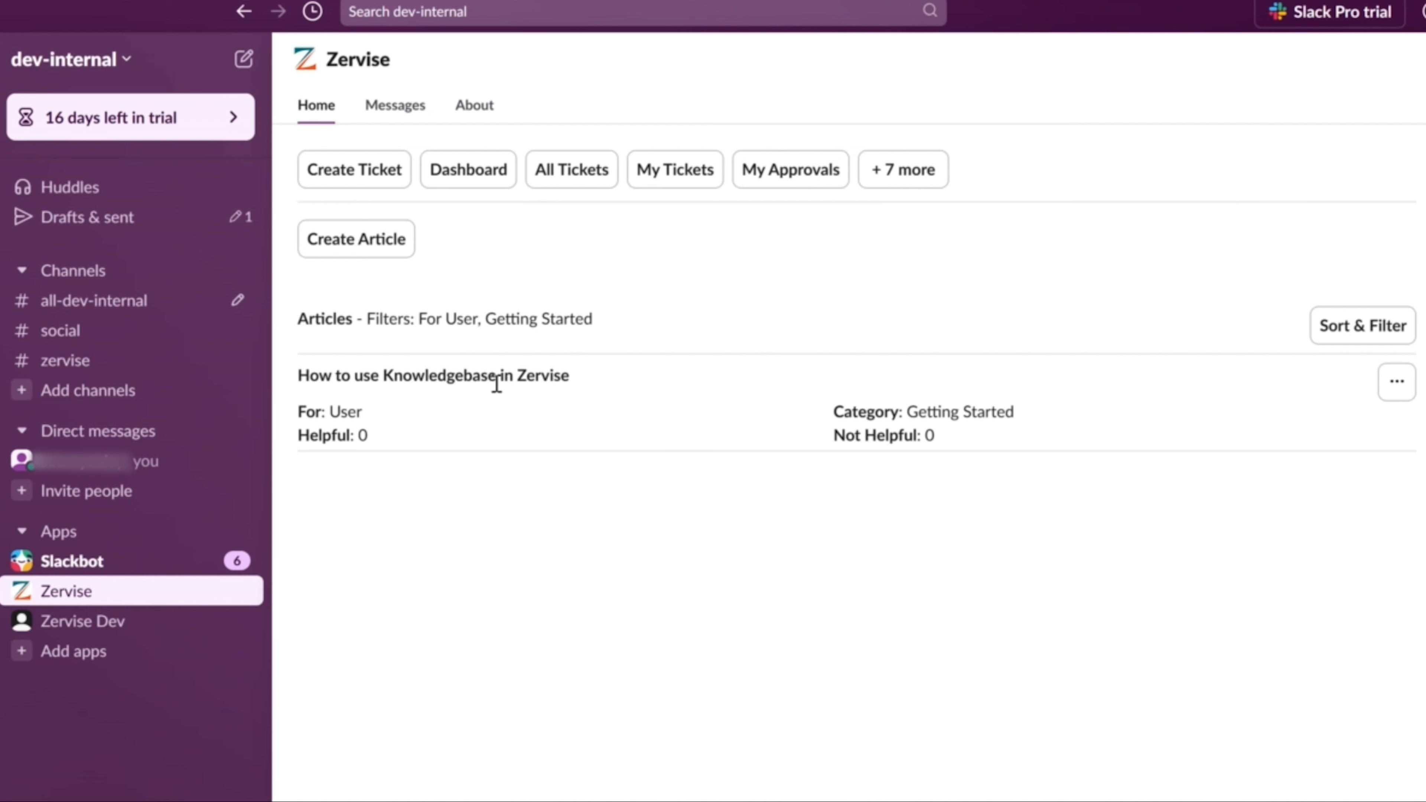
- Examine the article list's active filters and the audience and category options offered for filtering
drag(368, 319, 597, 320)
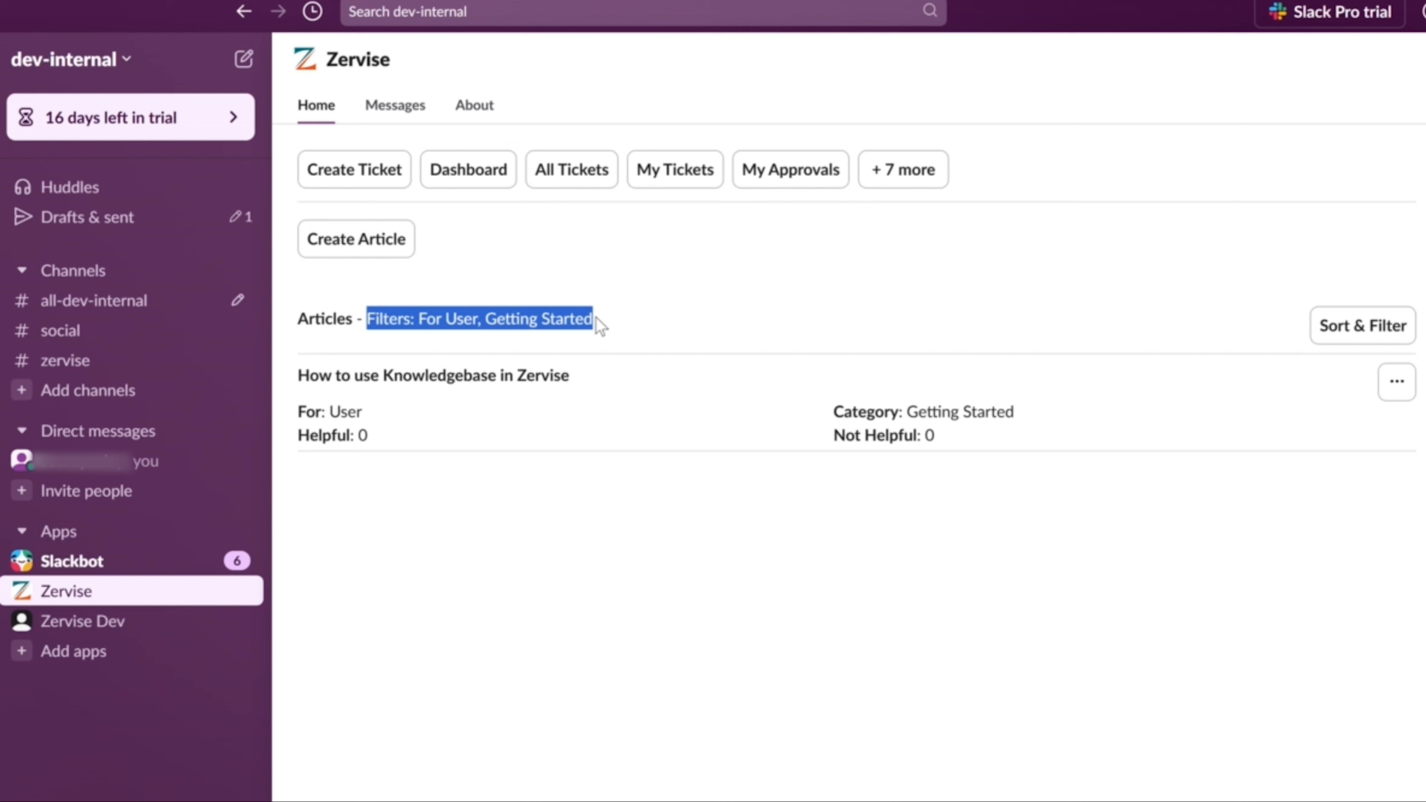
click(627, 316)
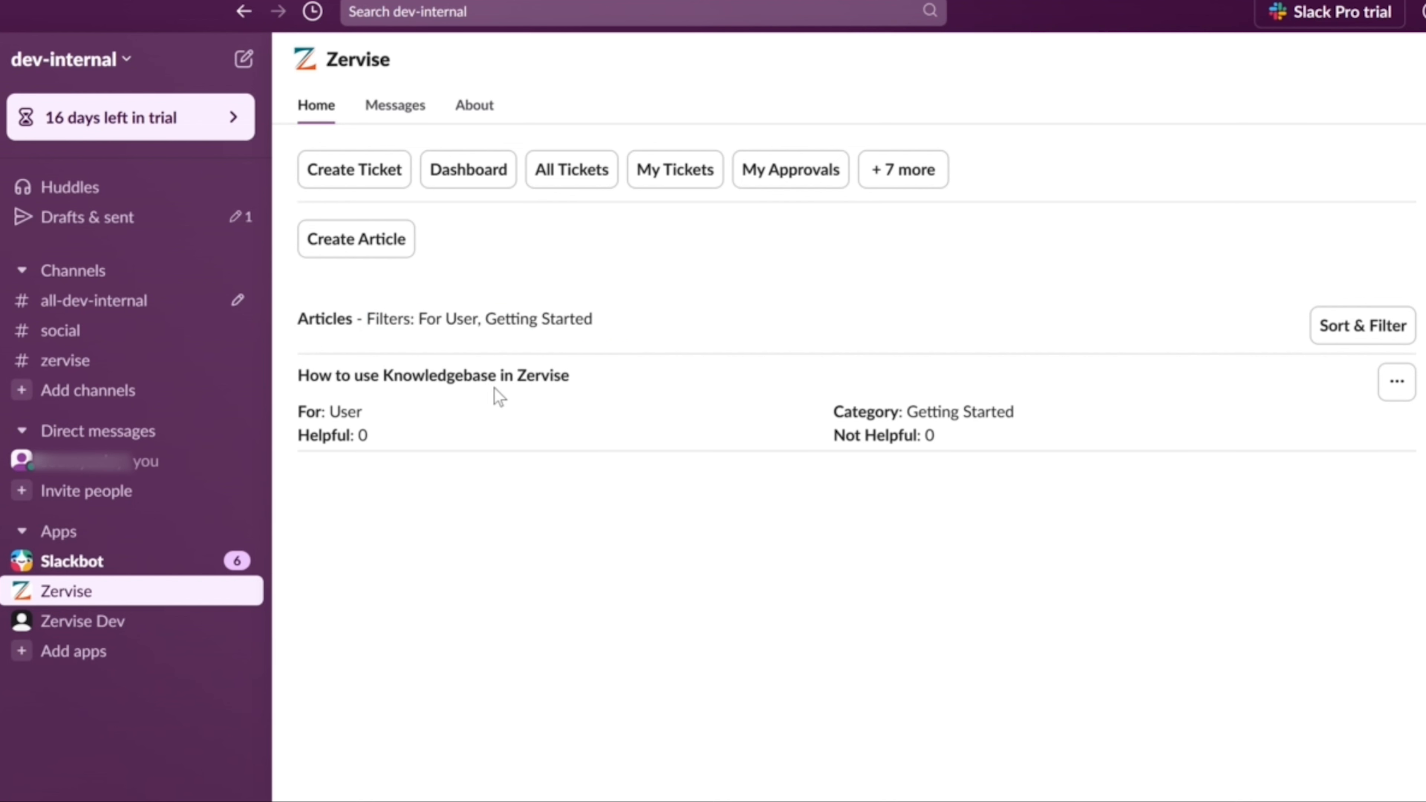
click(1342, 329)
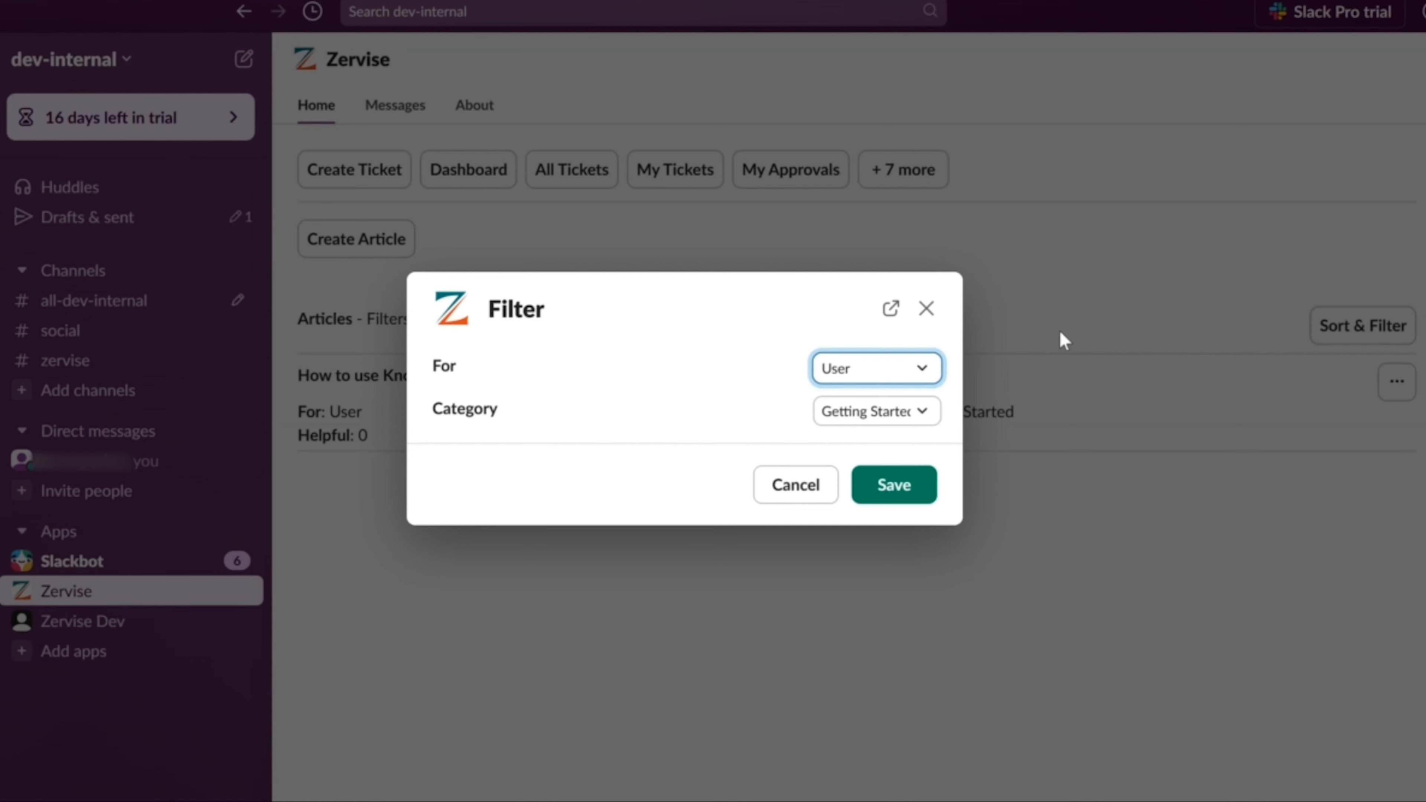
click(899, 370)
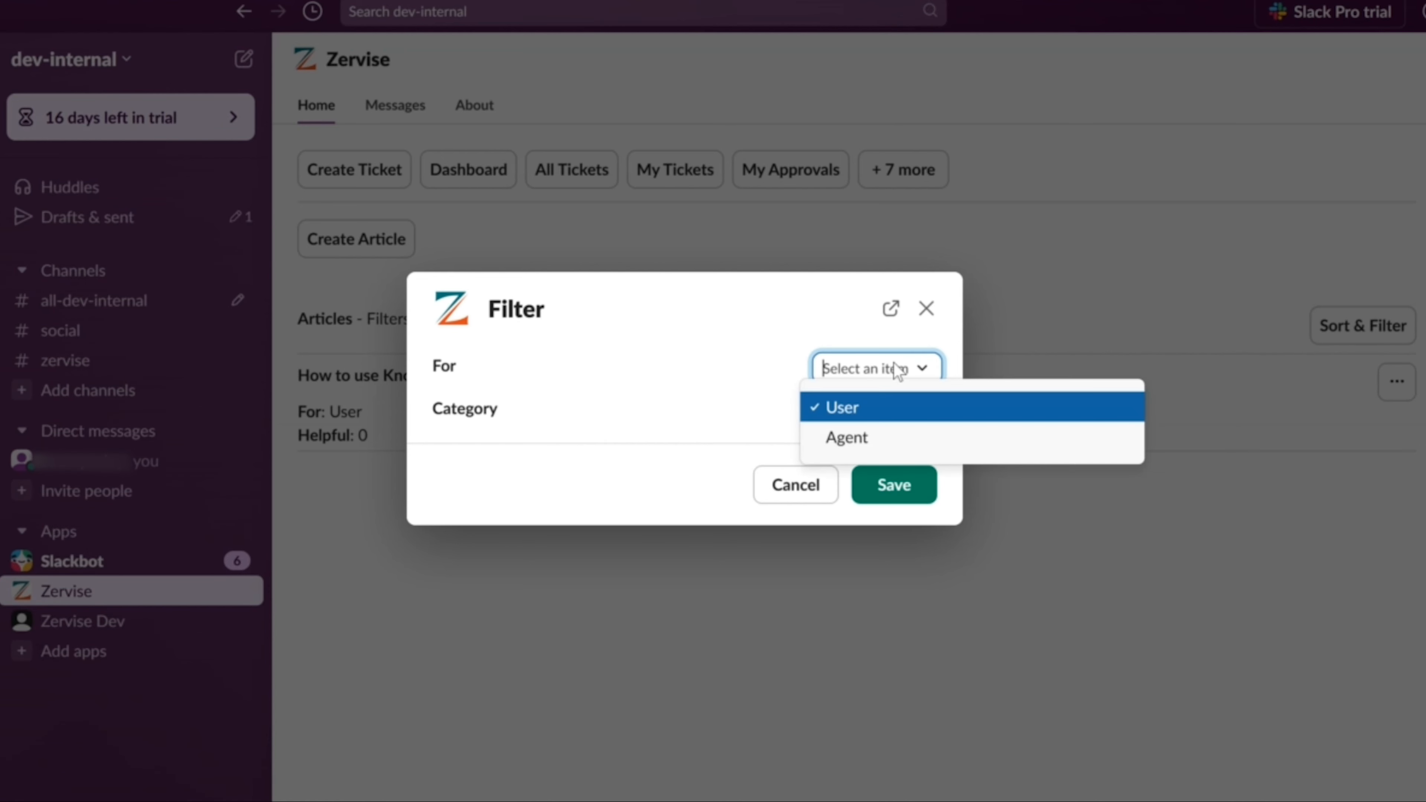
click(806, 418)
click(848, 413)
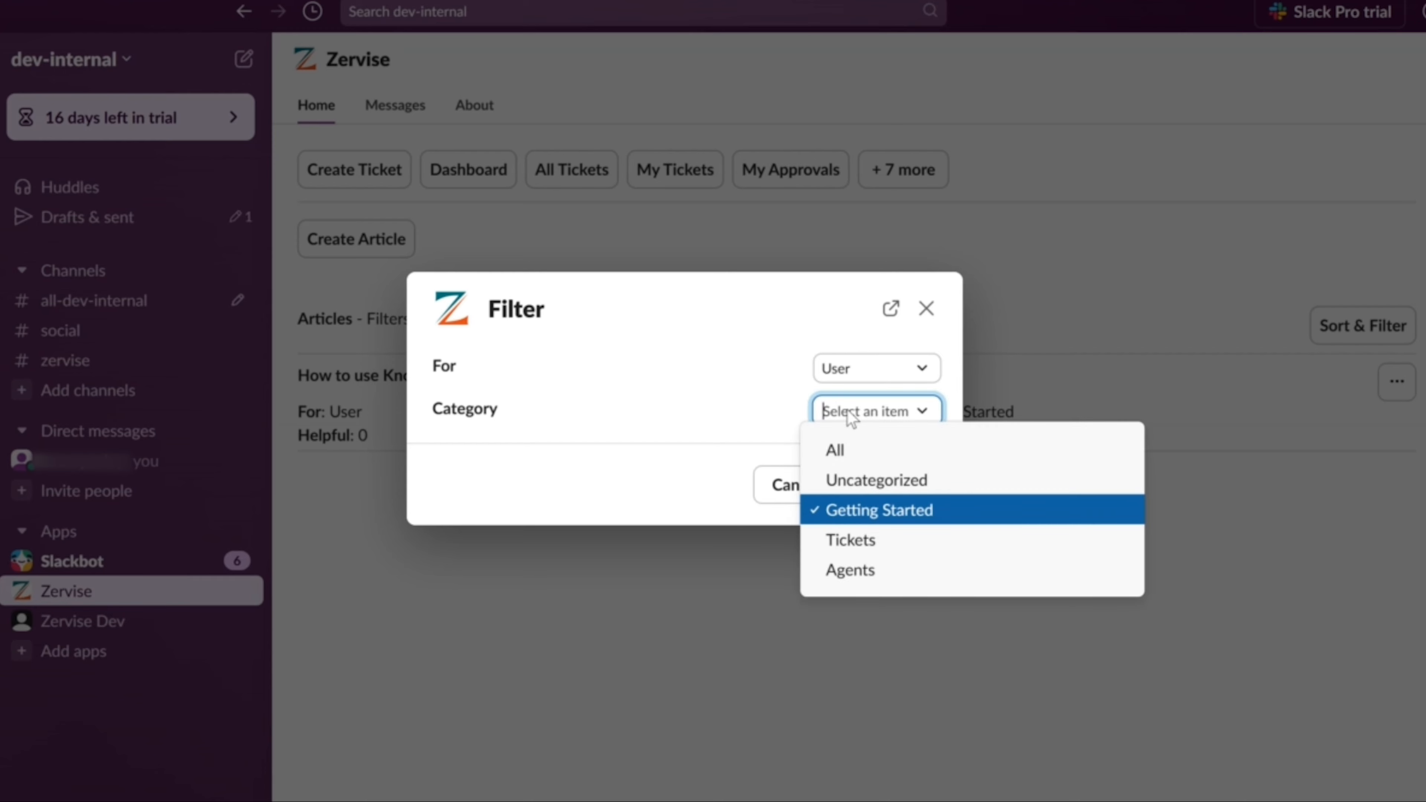
click(753, 411)
click(842, 411)
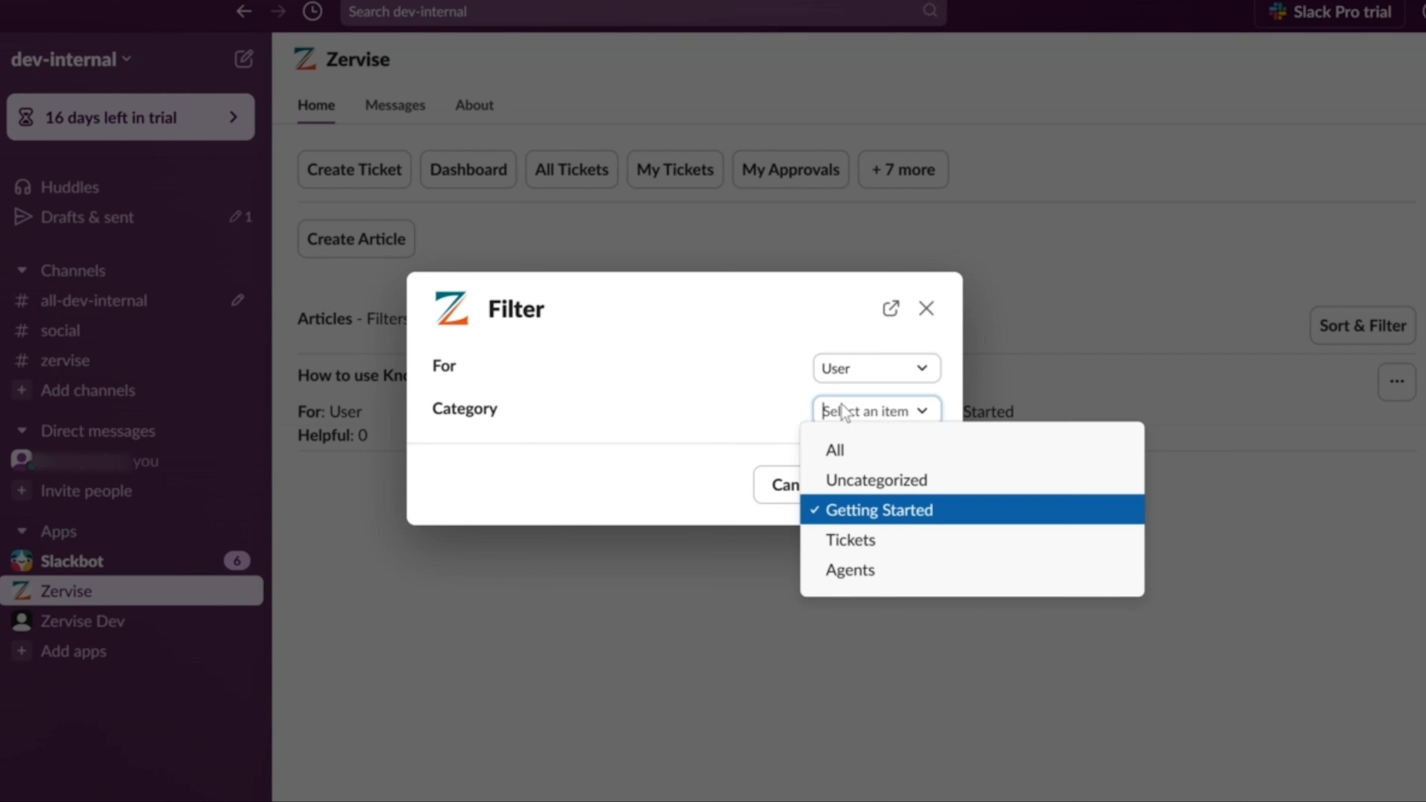
- Filter the article list to Agent articles in all categories and review the filtered list
click(845, 449)
click(852, 371)
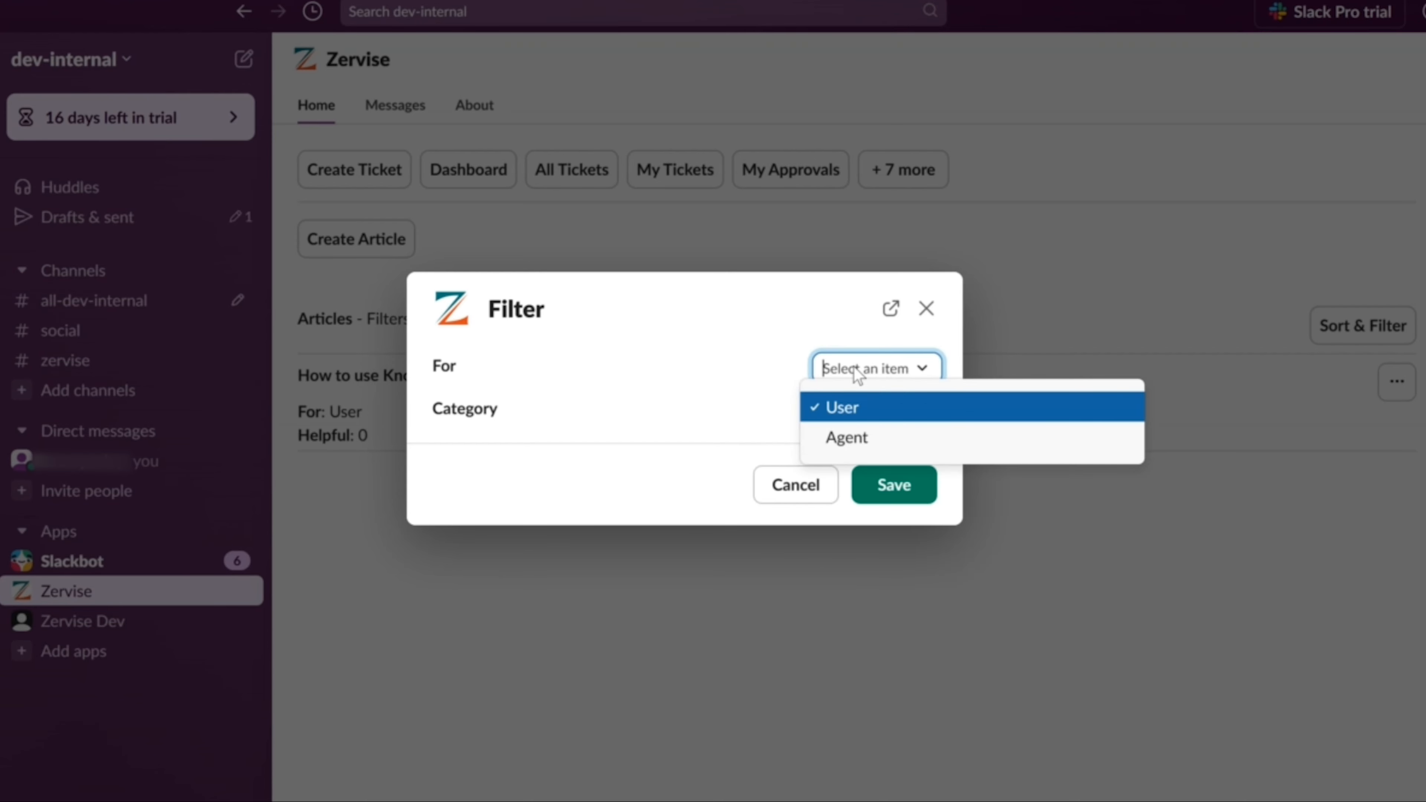
click(850, 439)
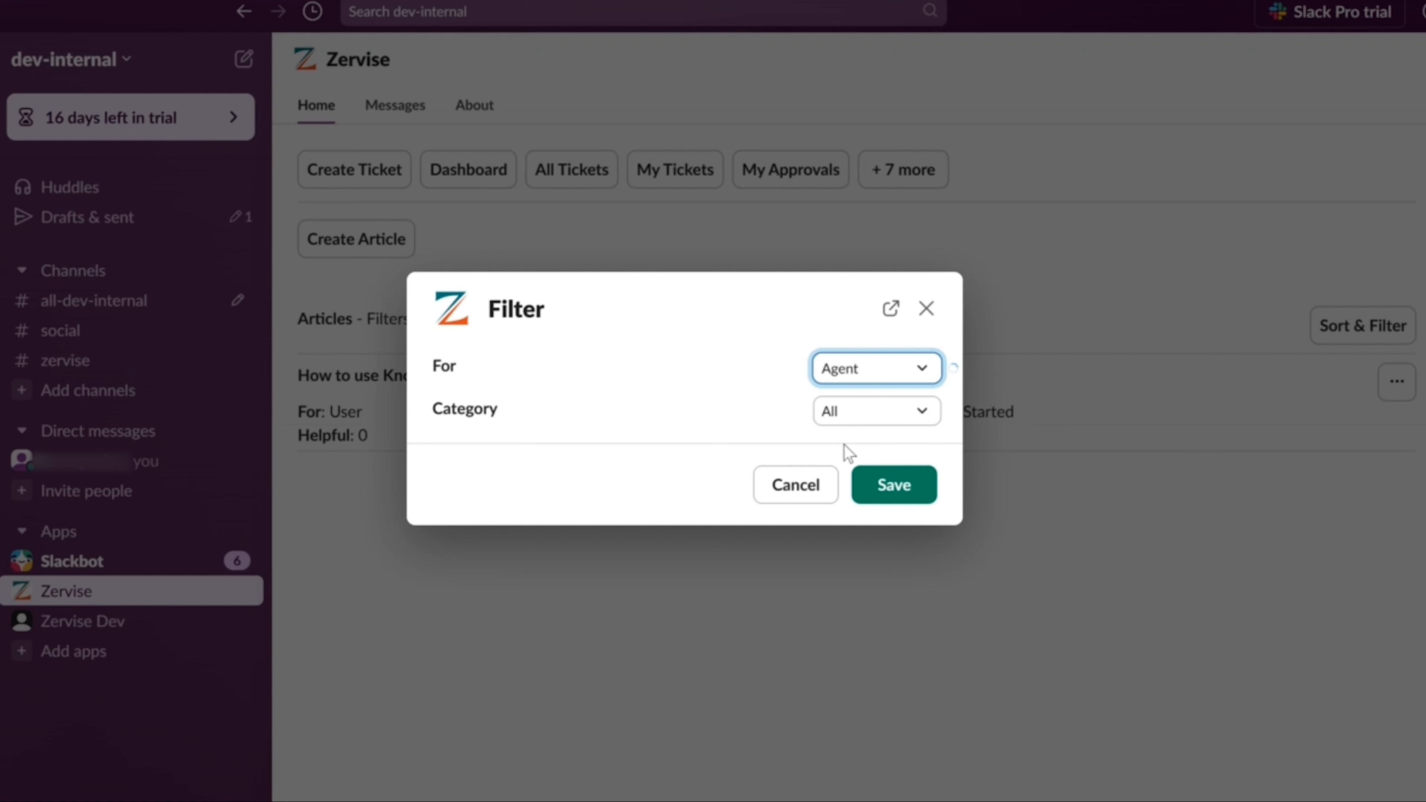
click(896, 492)
click(896, 492)
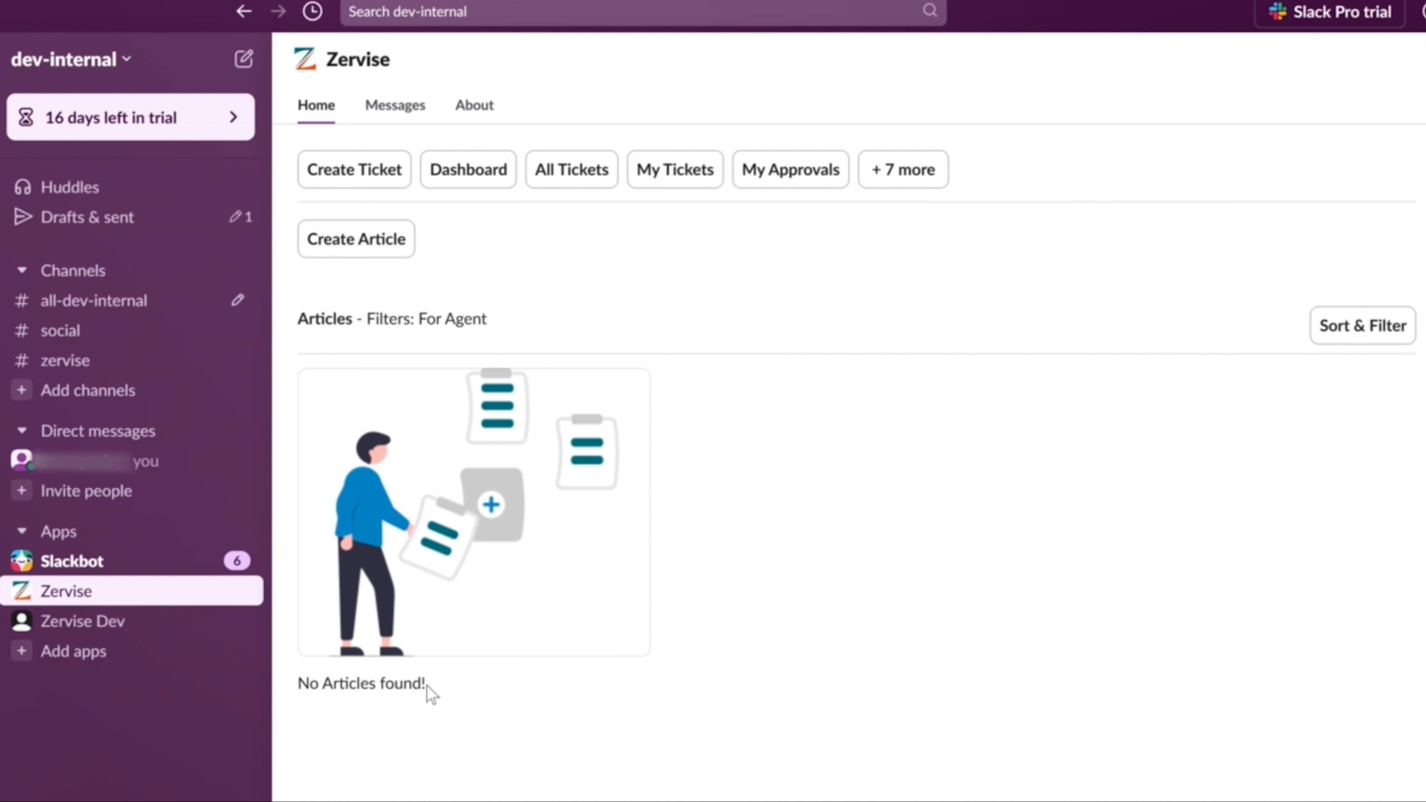
drag(427, 684, 296, 684)
click(682, 720)
- Change the article filter to the User audience and the Getting Started category, and save it
click(1347, 331)
click(859, 366)
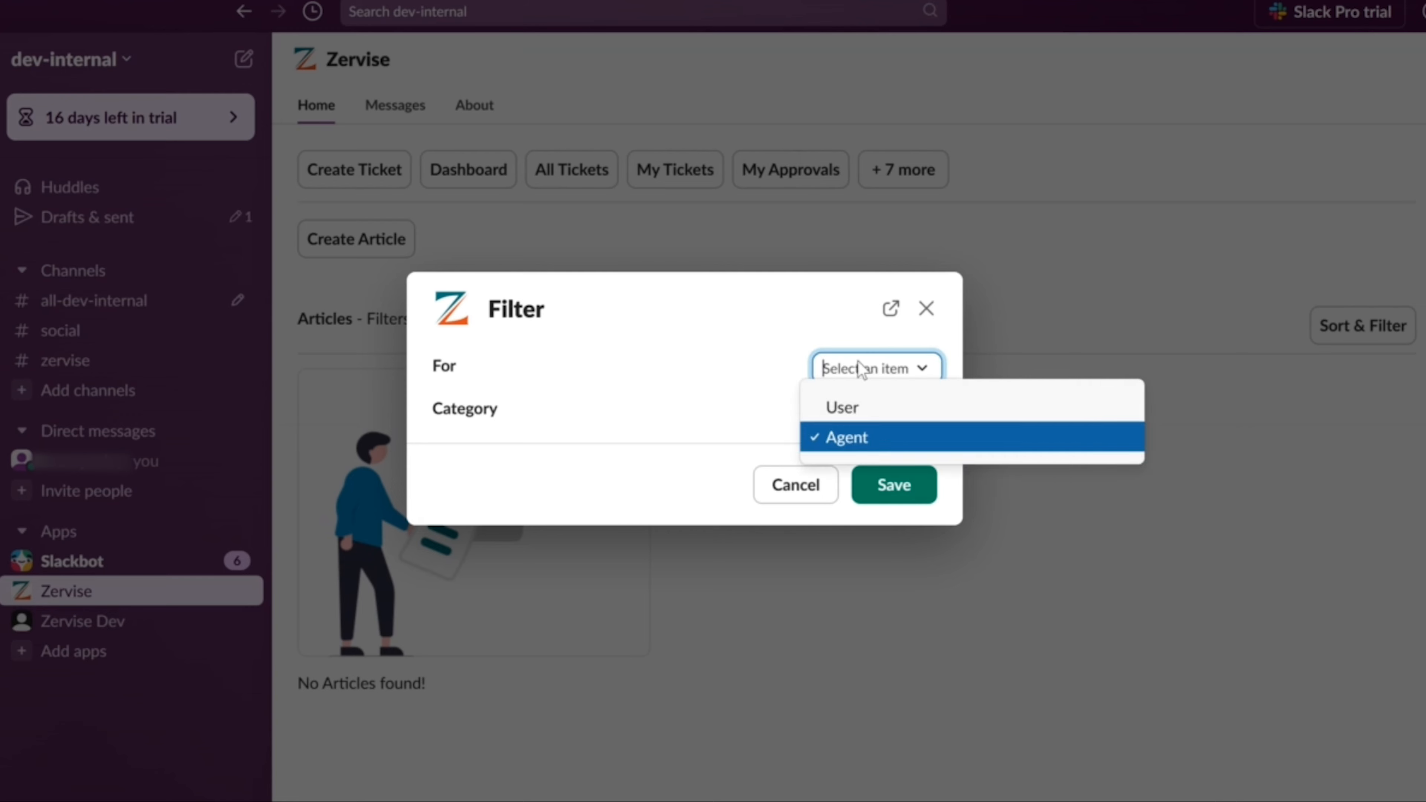
click(864, 419)
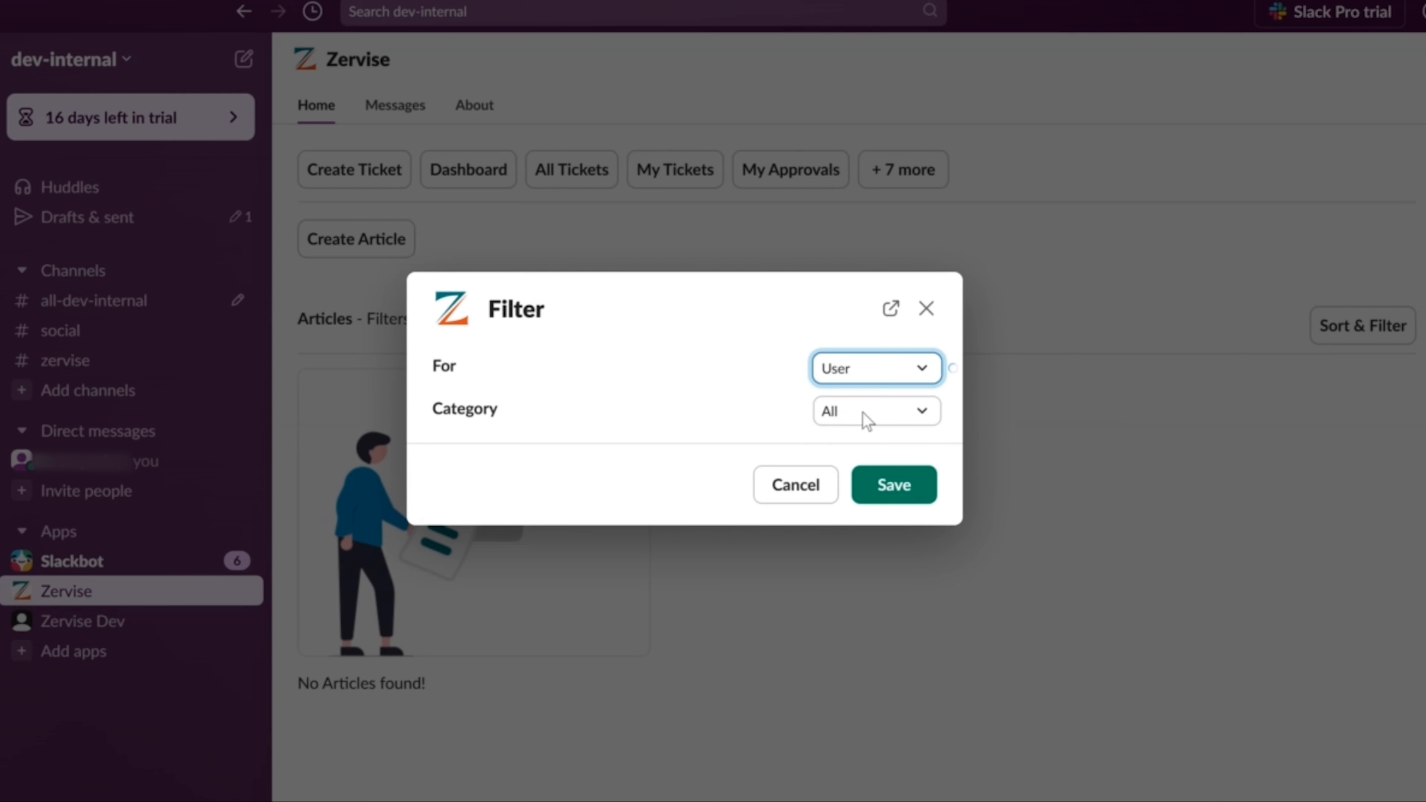
click(863, 413)
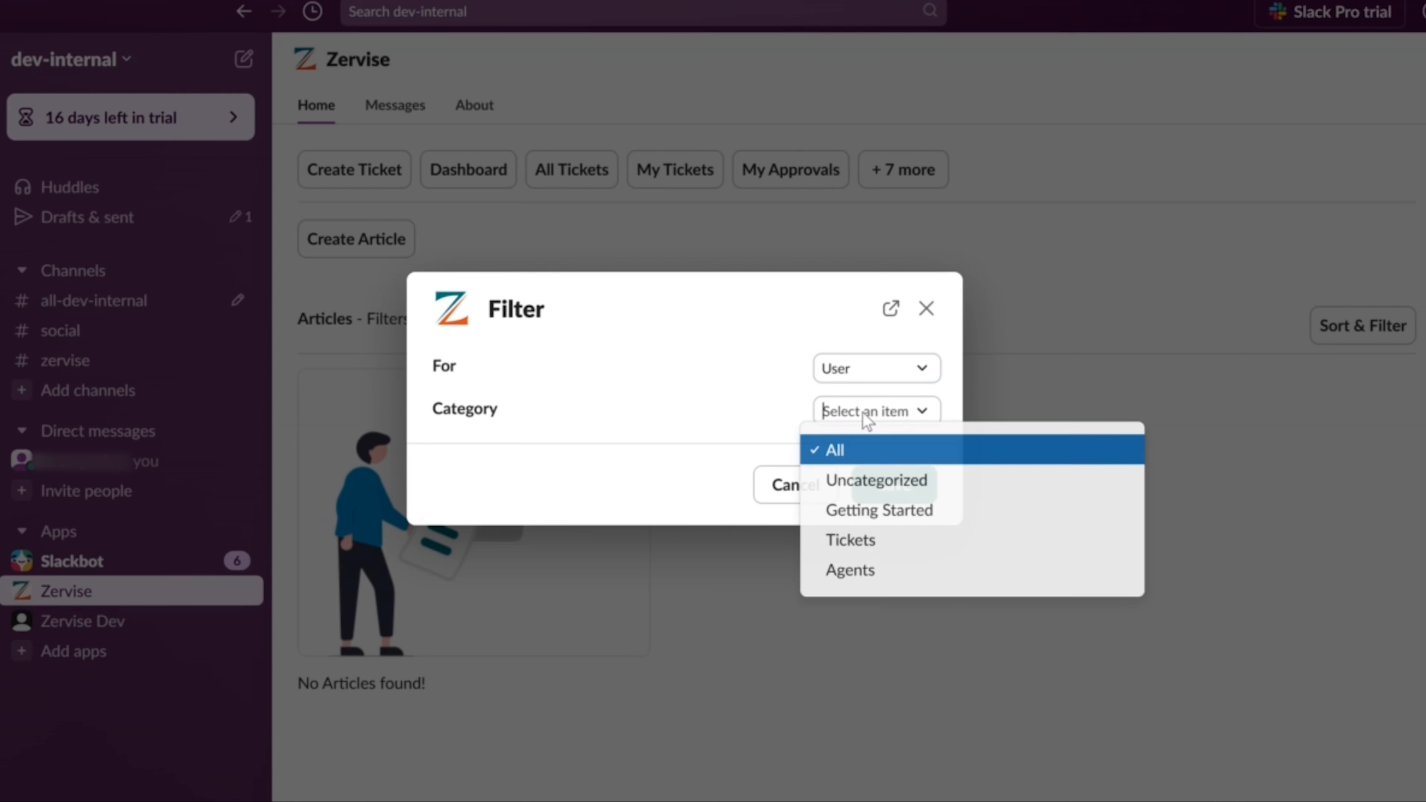
click(857, 507)
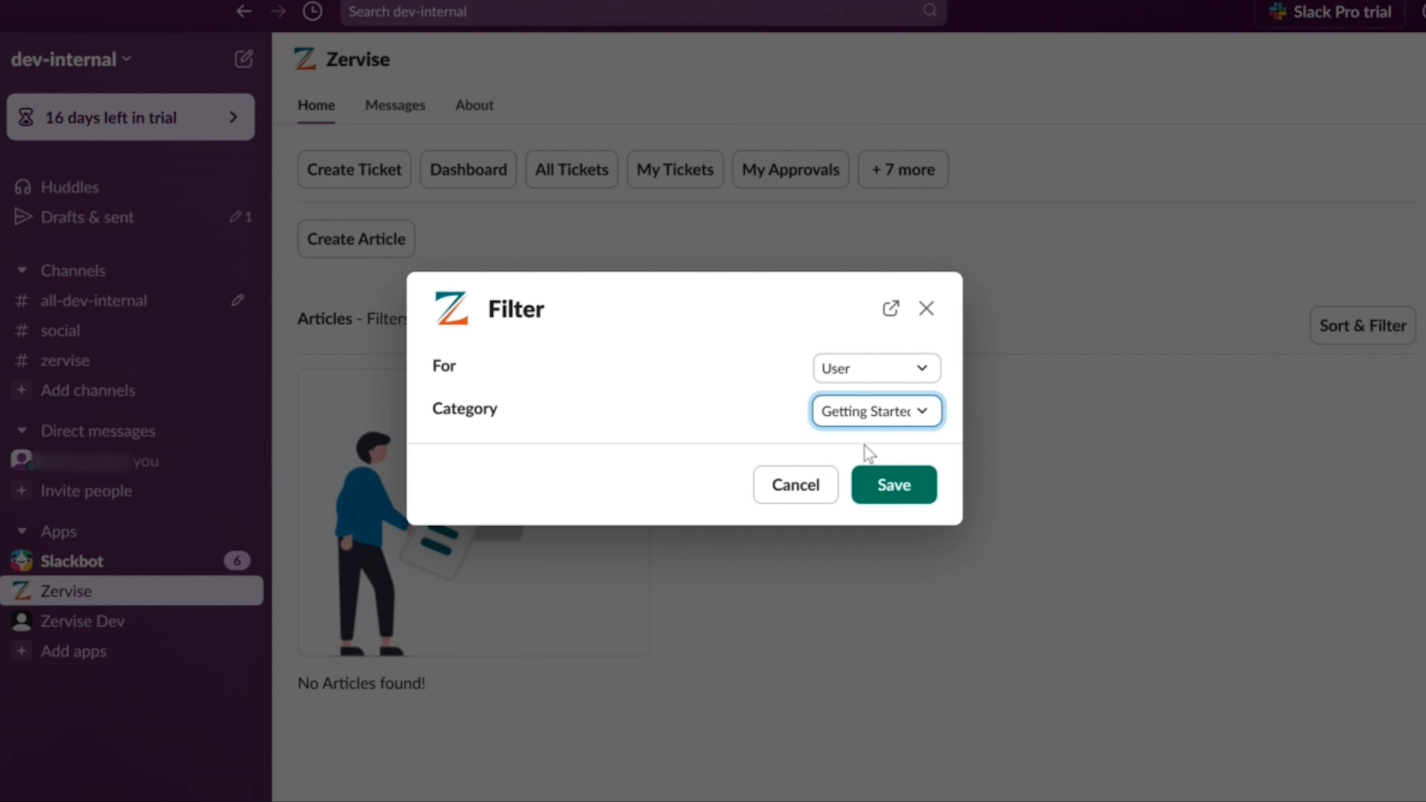
click(903, 493)
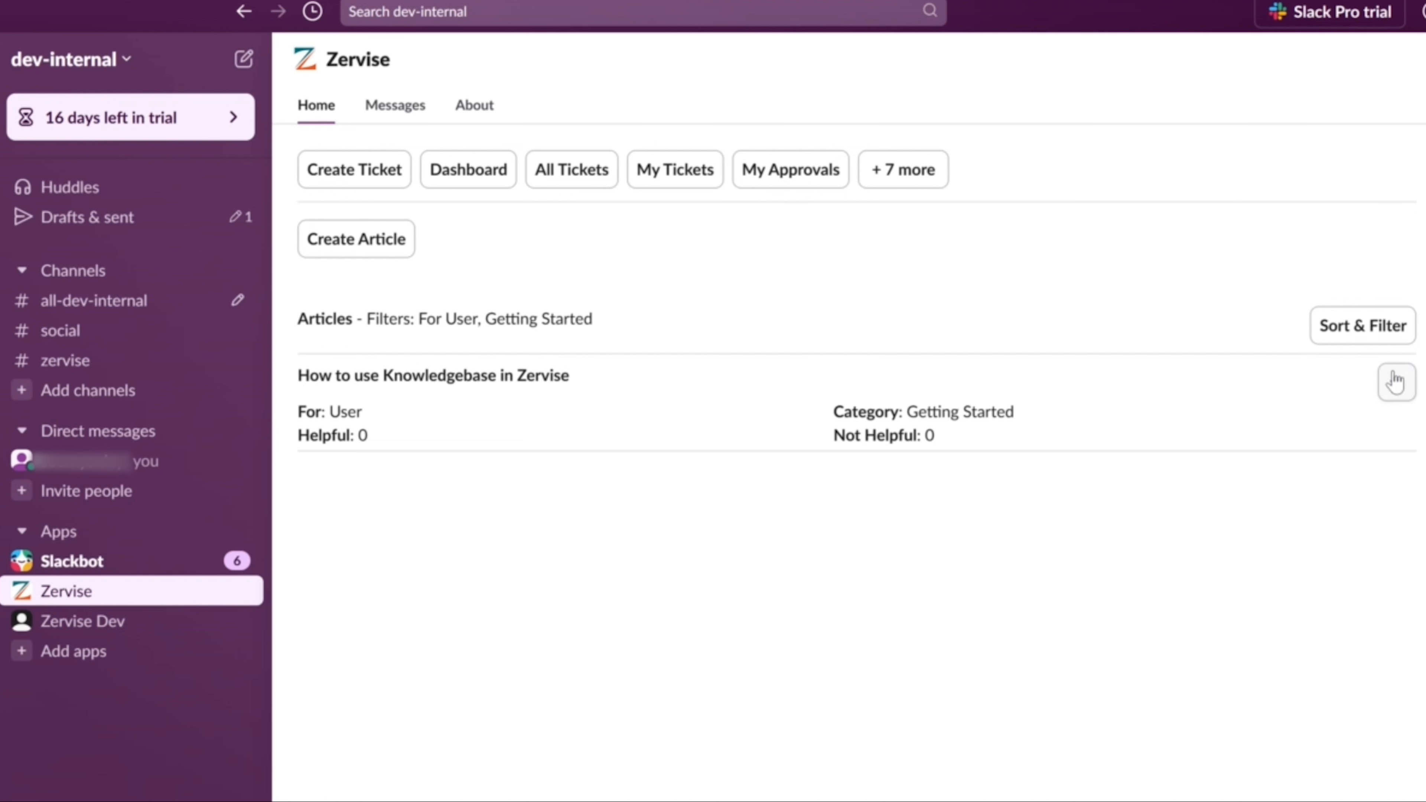
- View the "How to use Knowledgebase in Zervise" article and examine its category, title and description text
click(1397, 384)
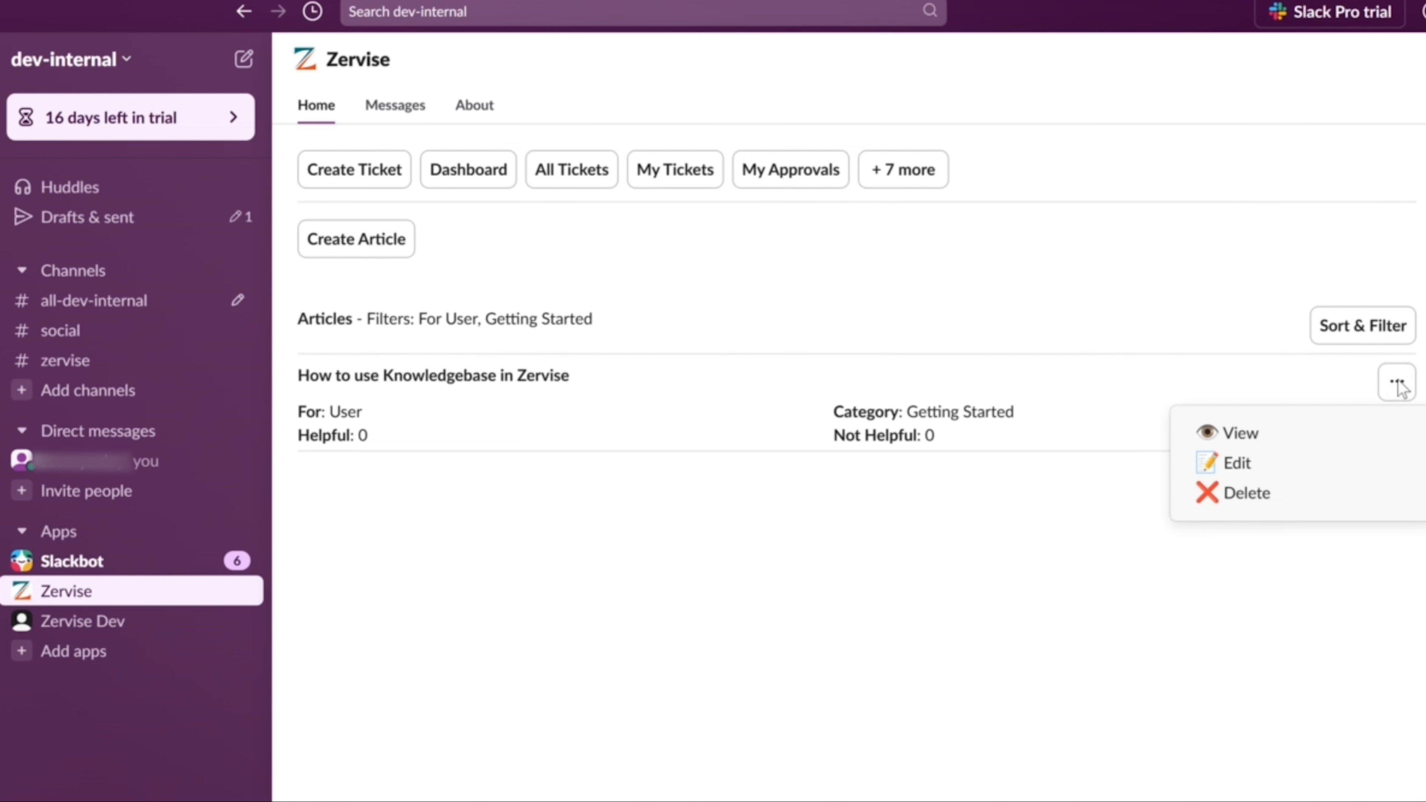
click(1220, 442)
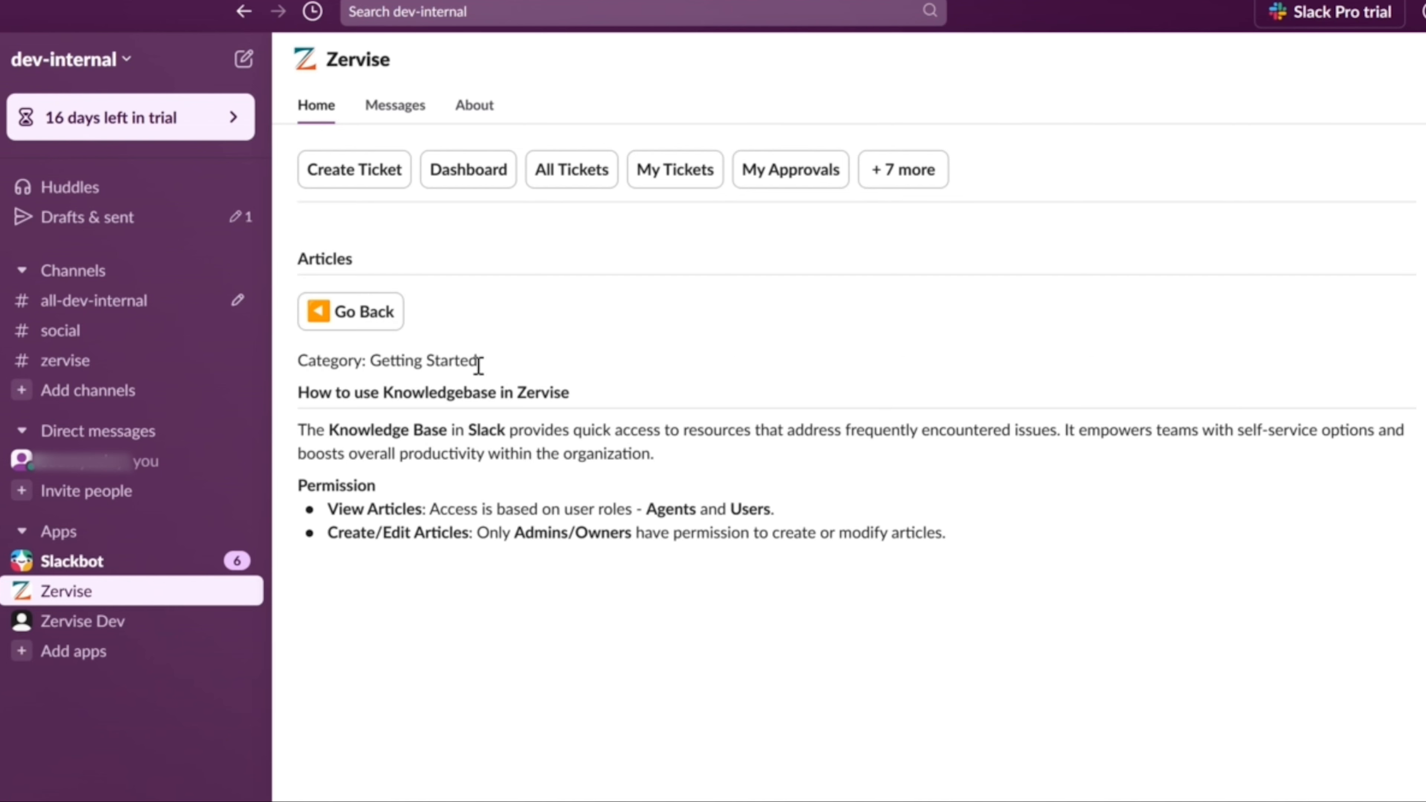
drag(479, 365, 303, 361)
click(301, 383)
drag(568, 392, 298, 393)
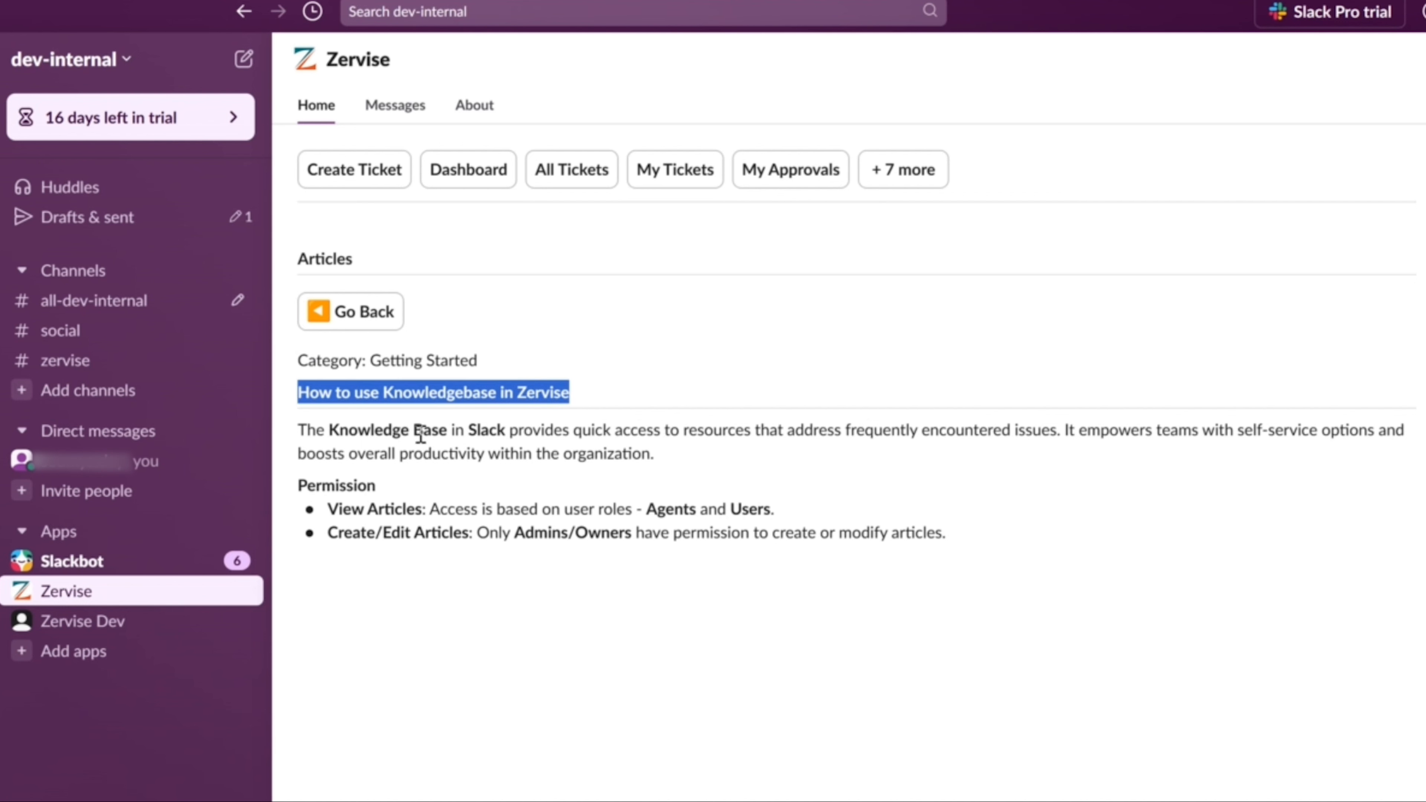
click(482, 489)
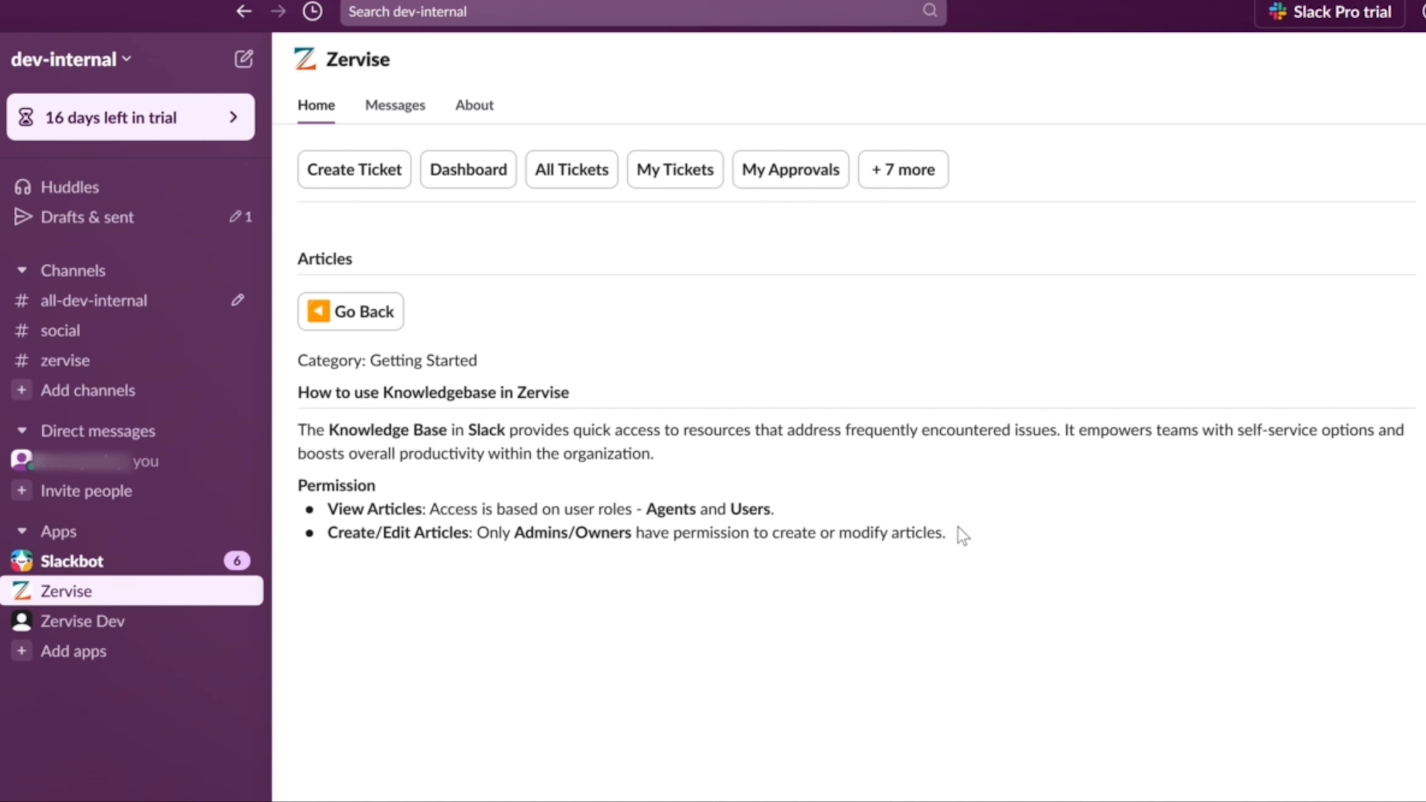
drag(962, 536, 300, 448)
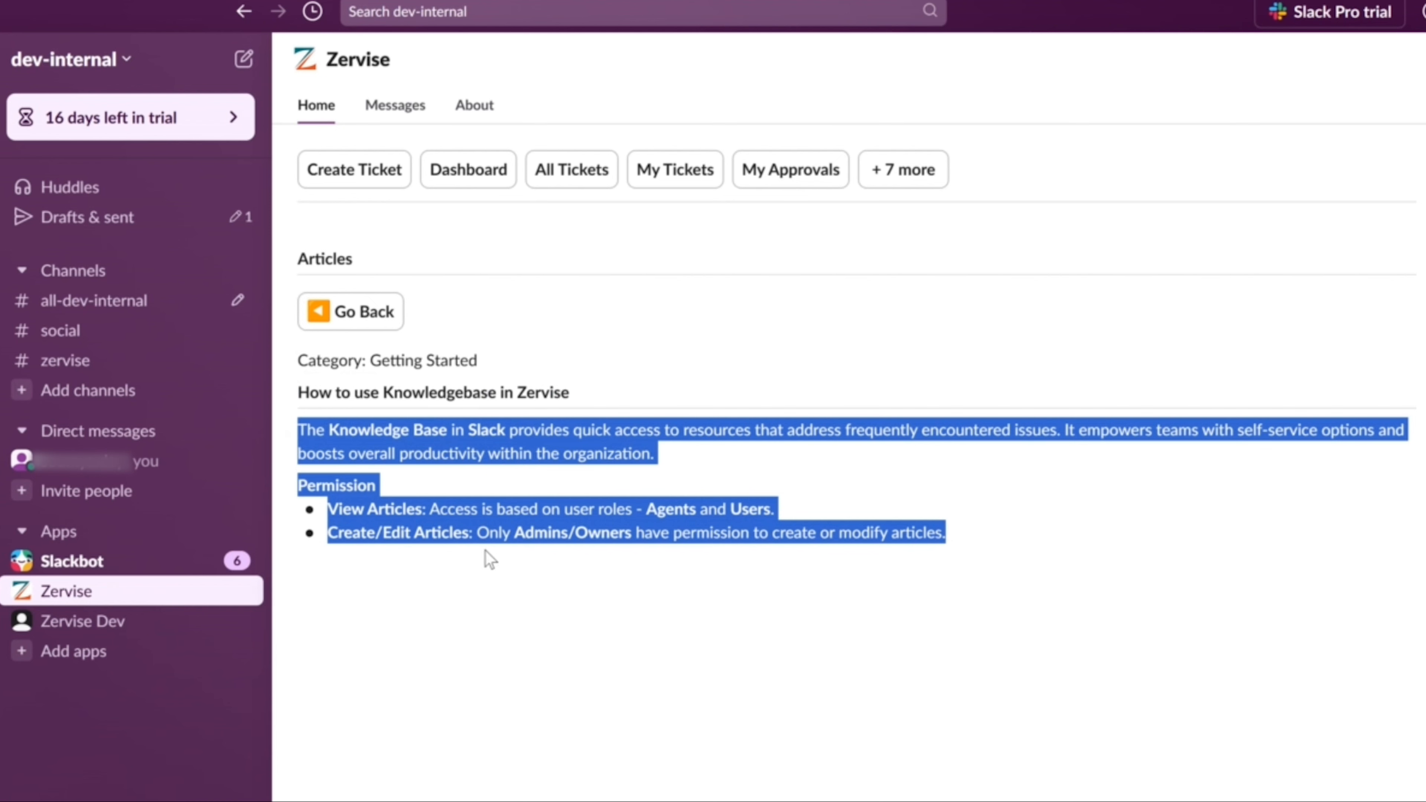
click(588, 583)
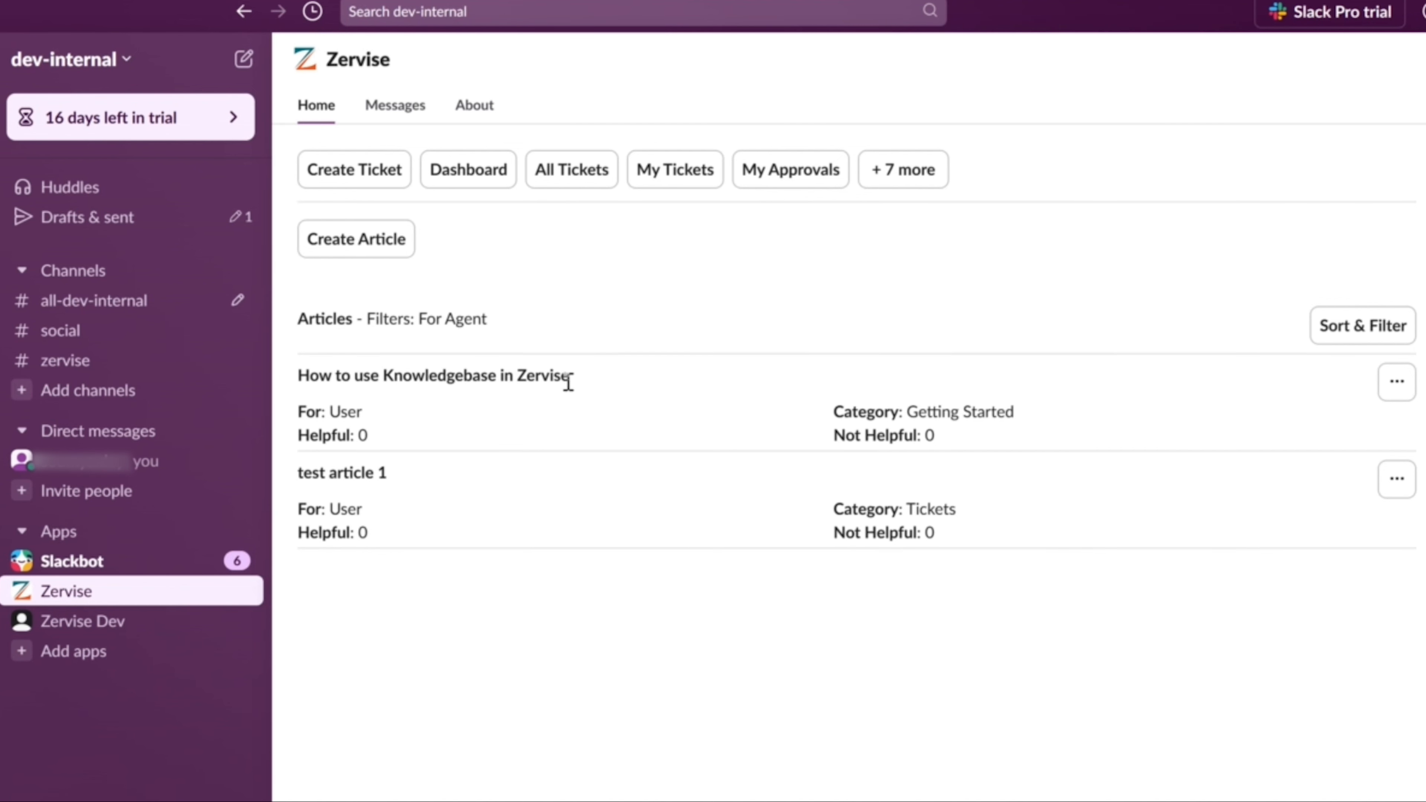
- Go back to the article list and narrow it to the Getting Started category for users
drag(572, 386, 480, 398)
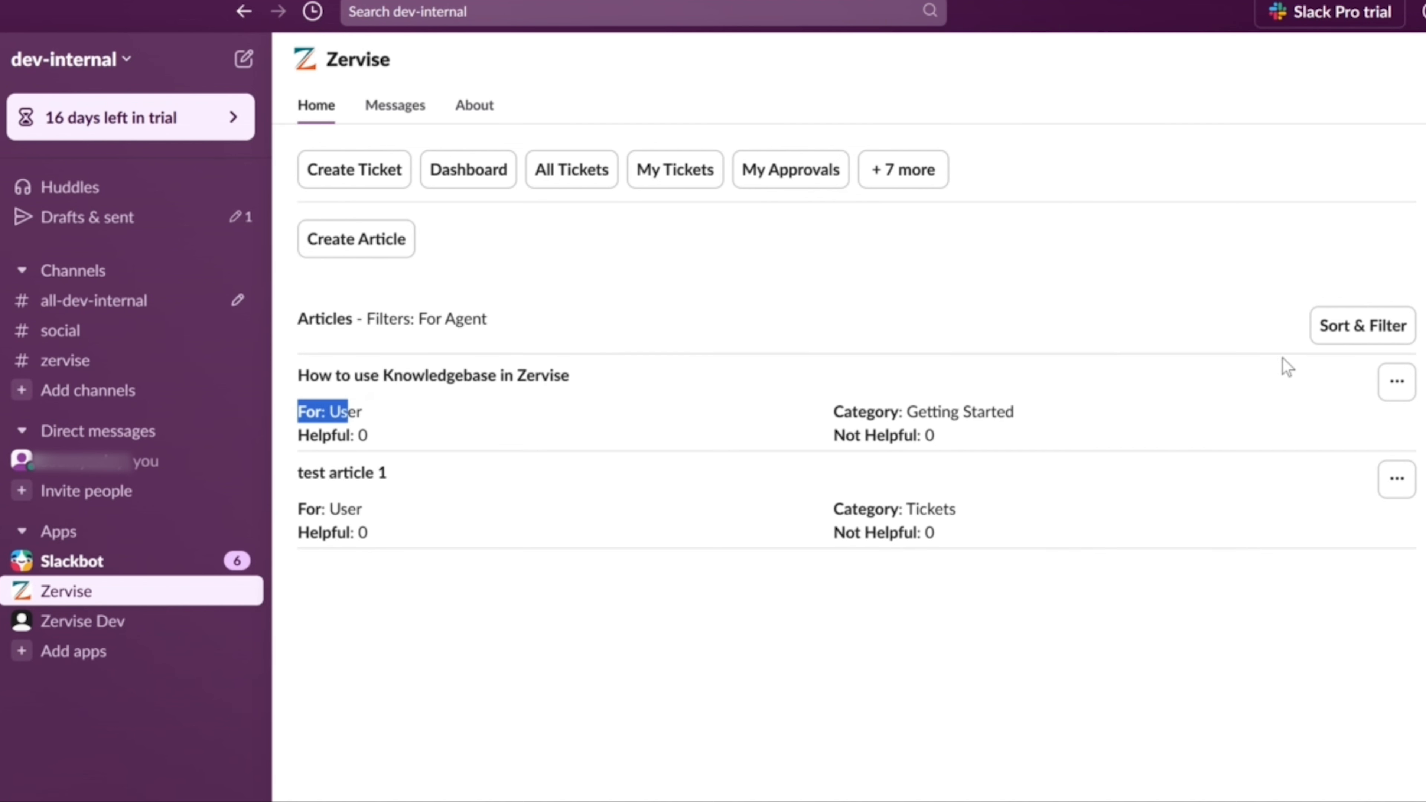
click(1358, 331)
click(879, 415)
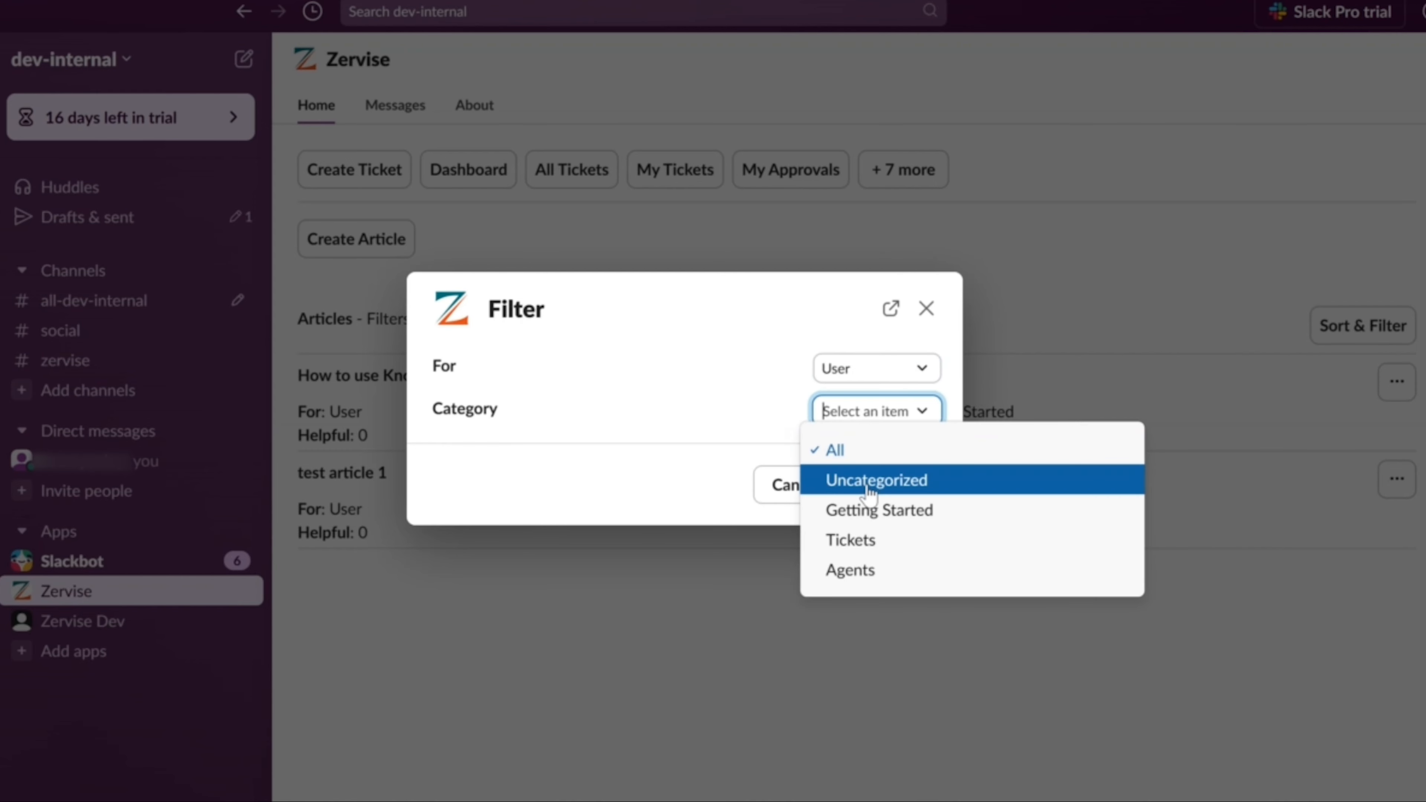
click(859, 506)
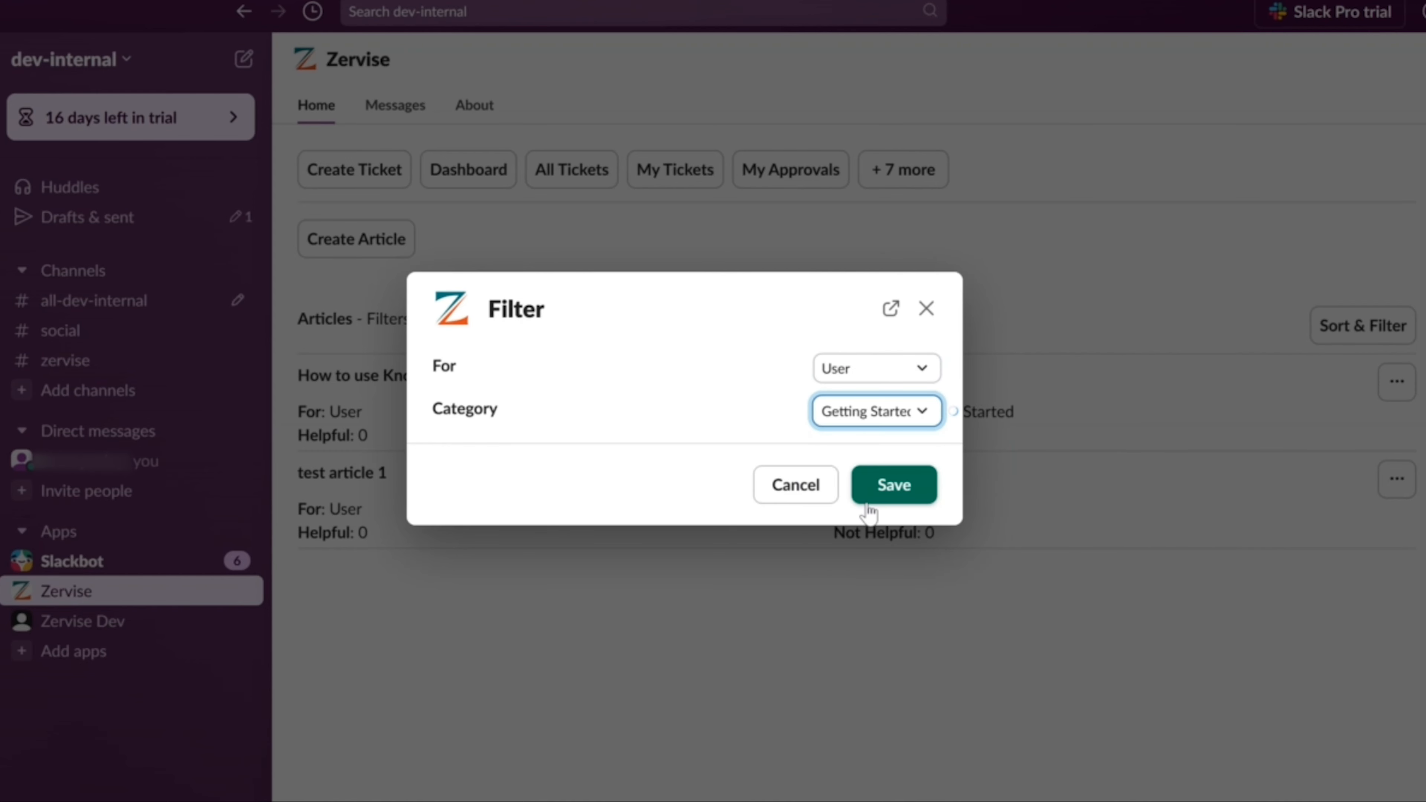
click(884, 492)
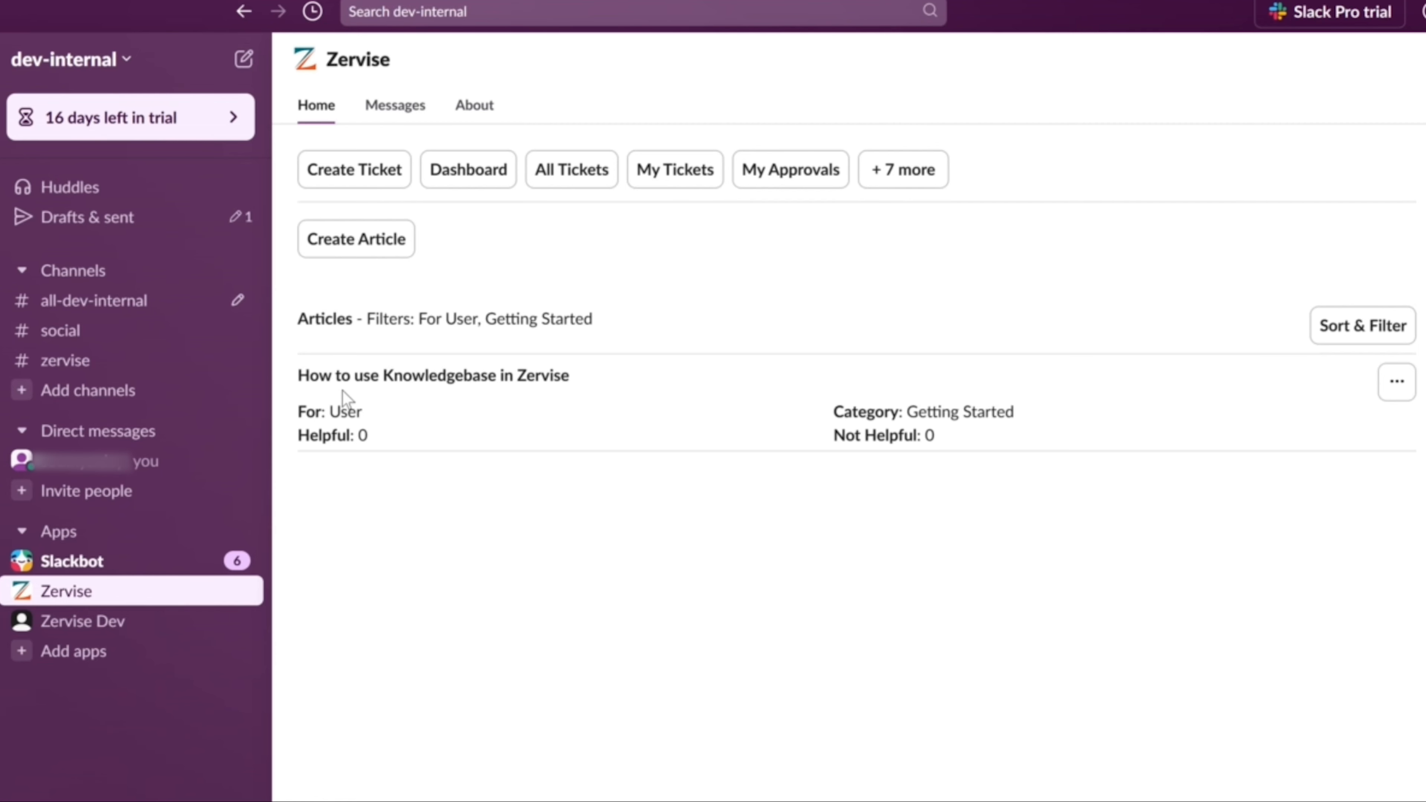
- Edit the listed article's title to "How to use Knowledgebase in Zervise for Slack" and review its description
click(1397, 386)
click(1238, 468)
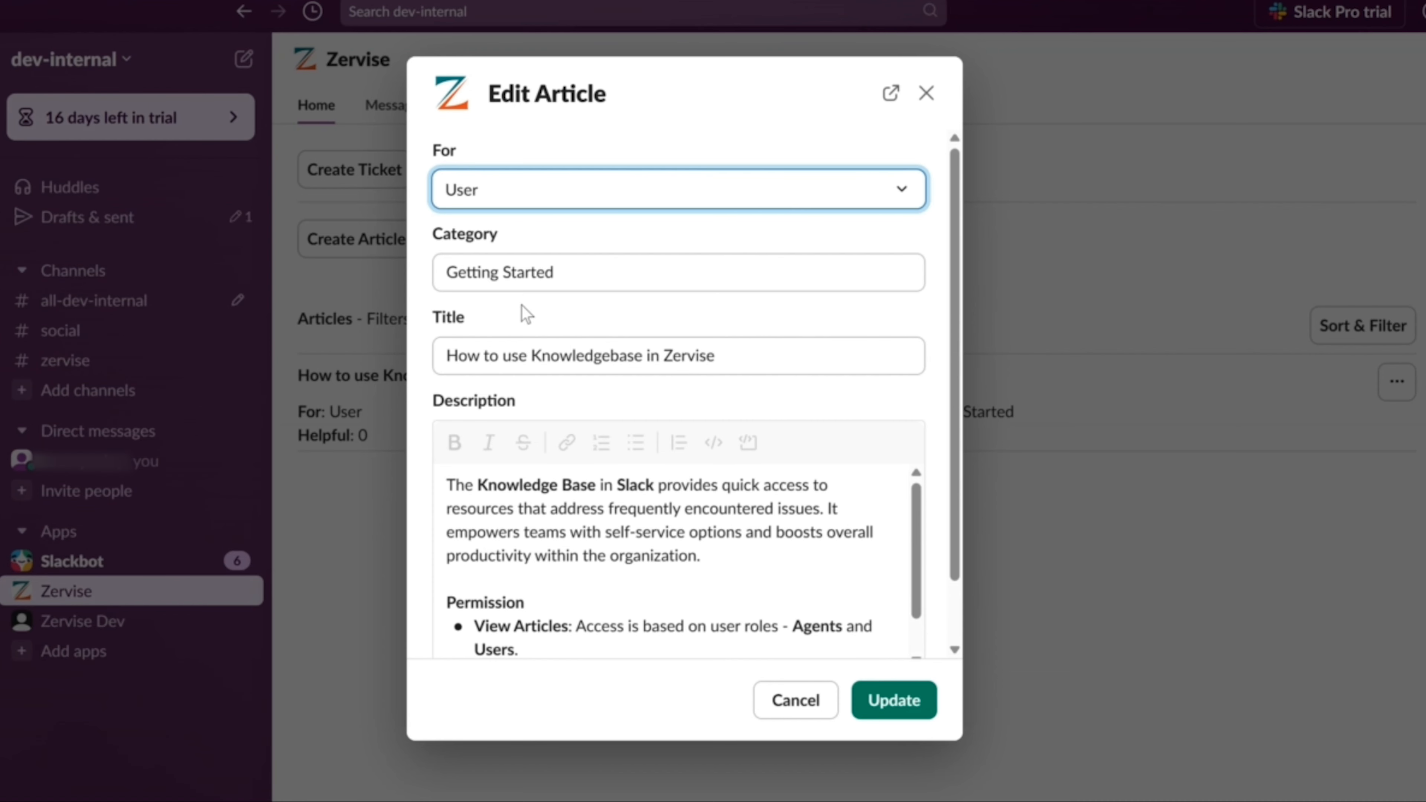
click(756, 359)
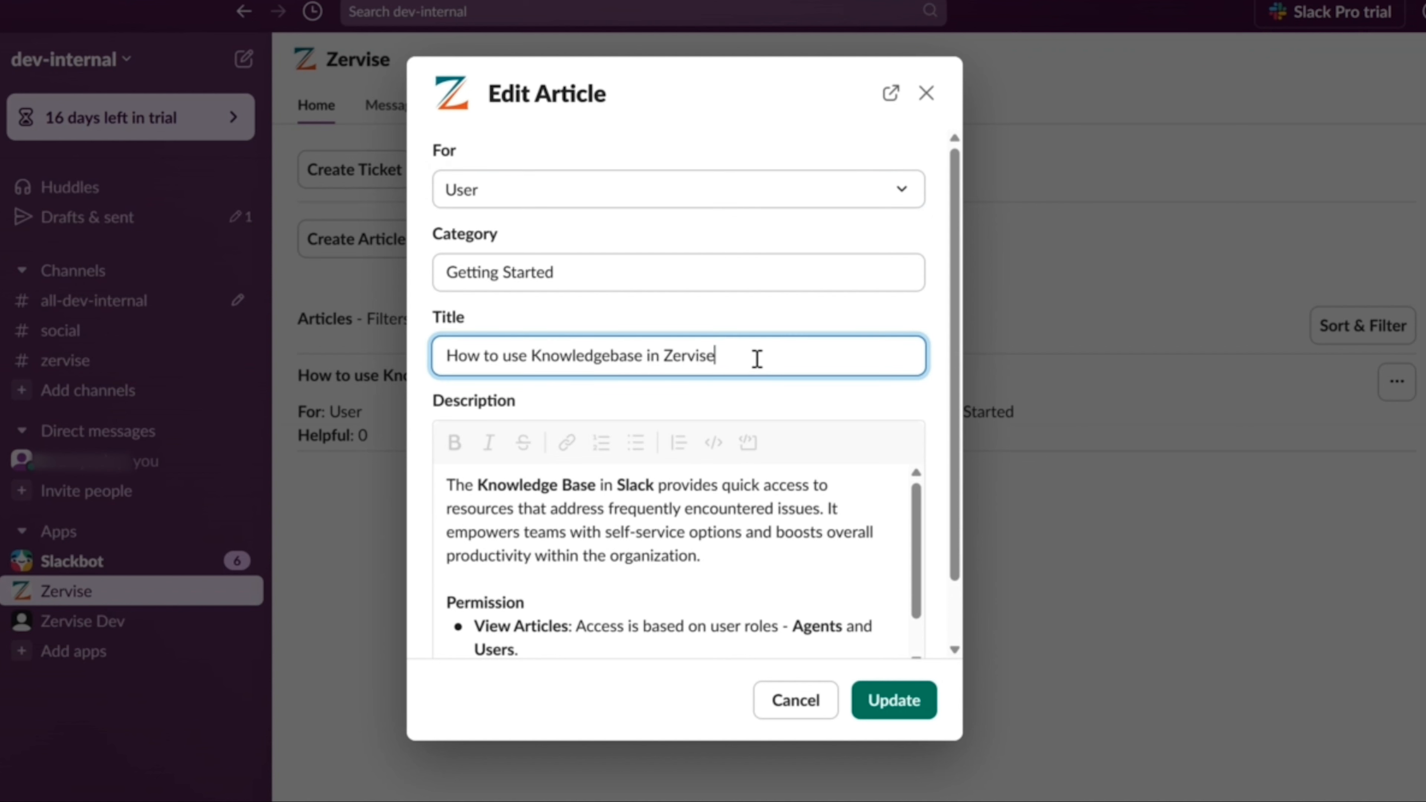
text(fro)
scroll(814, 404, down, 2)
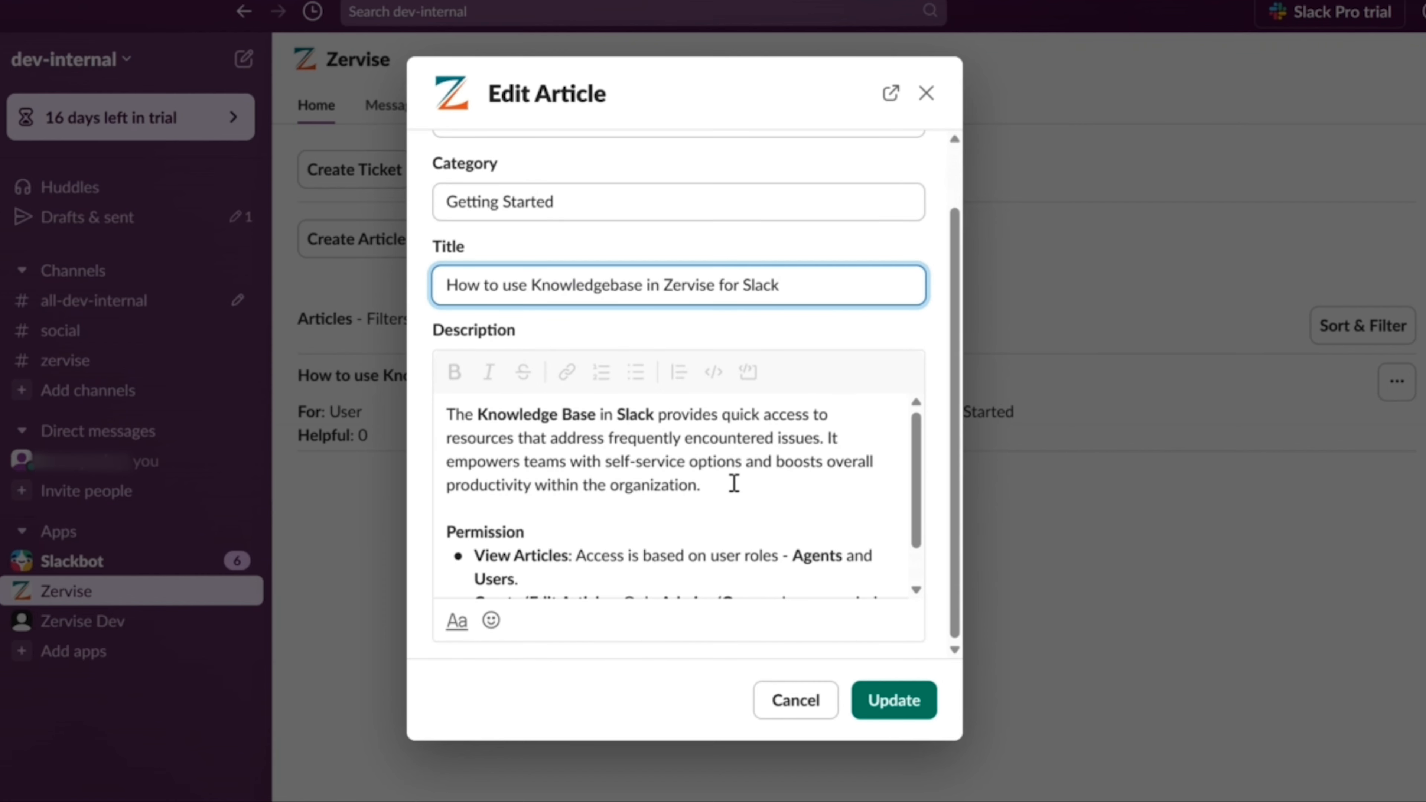
scroll(723, 491, down, 2)
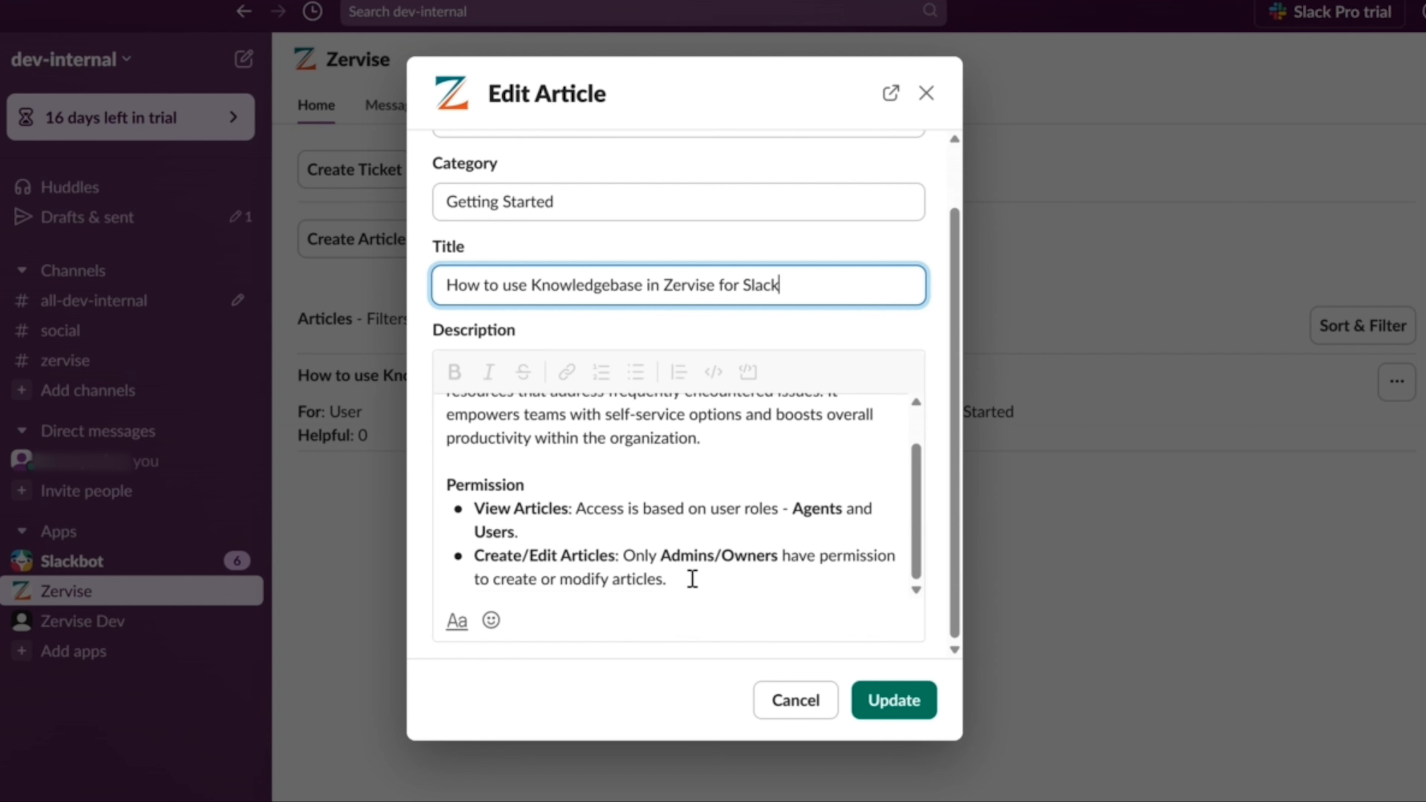
scroll(696, 581, up, 2)
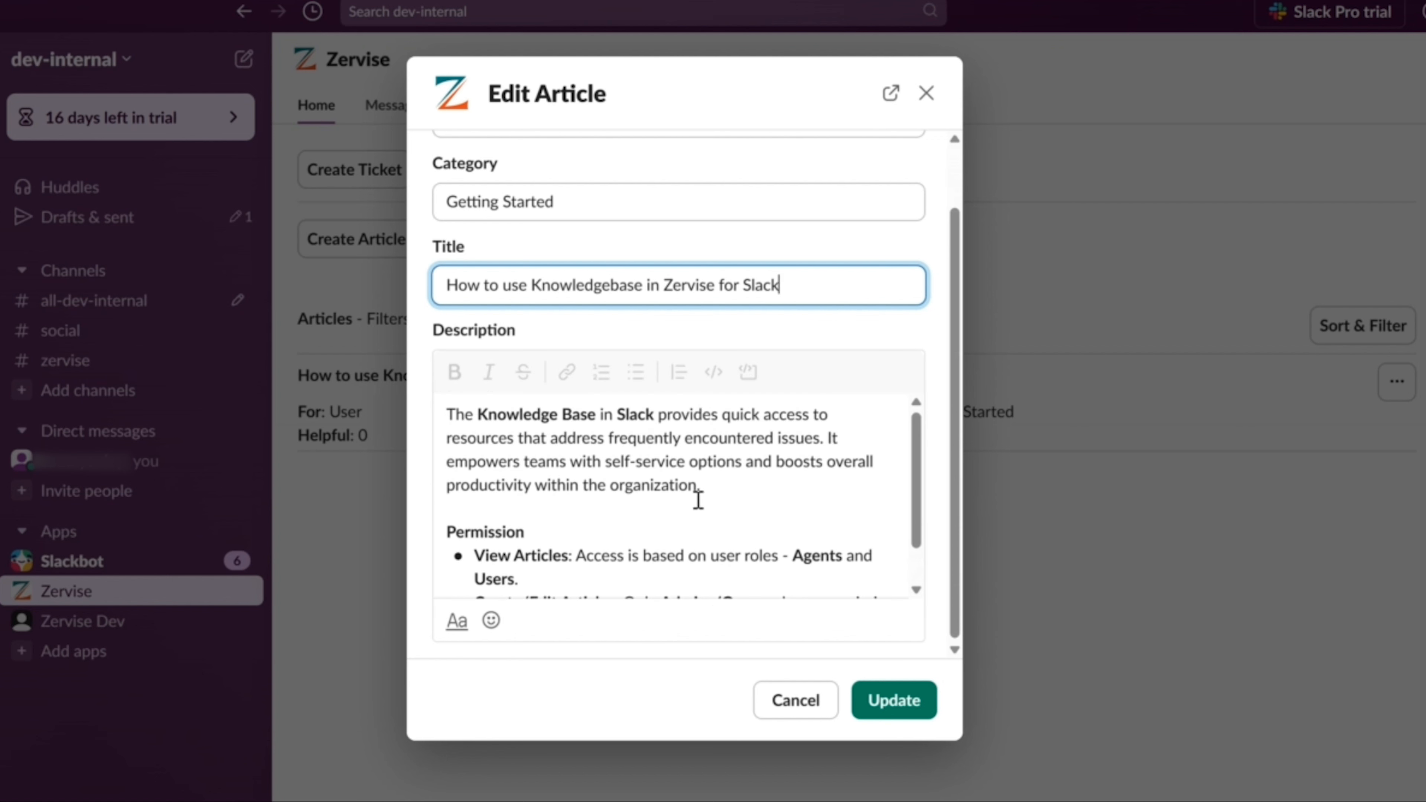
- Save the article update and dismiss the confirmation message
click(893, 701)
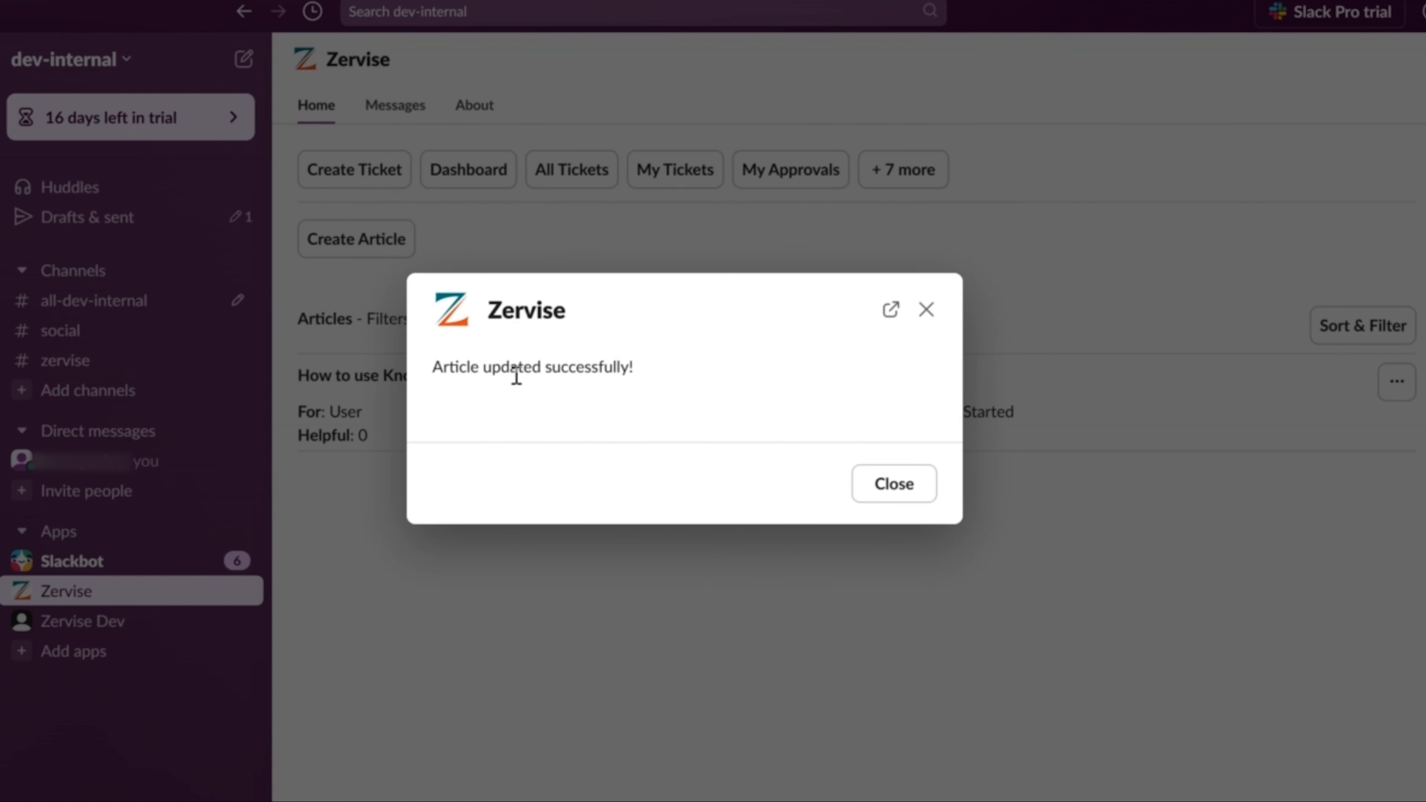
drag(445, 374, 630, 368)
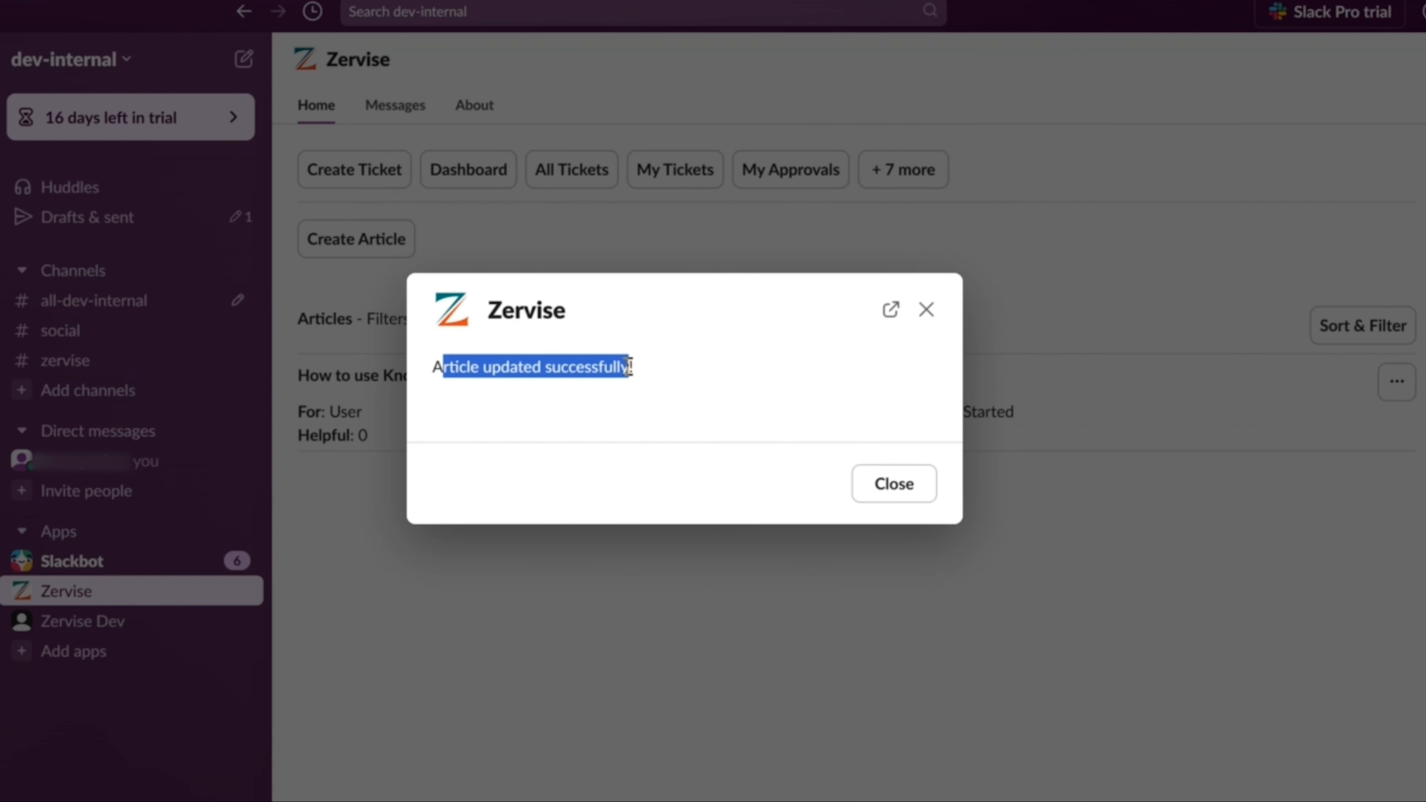
click(904, 494)
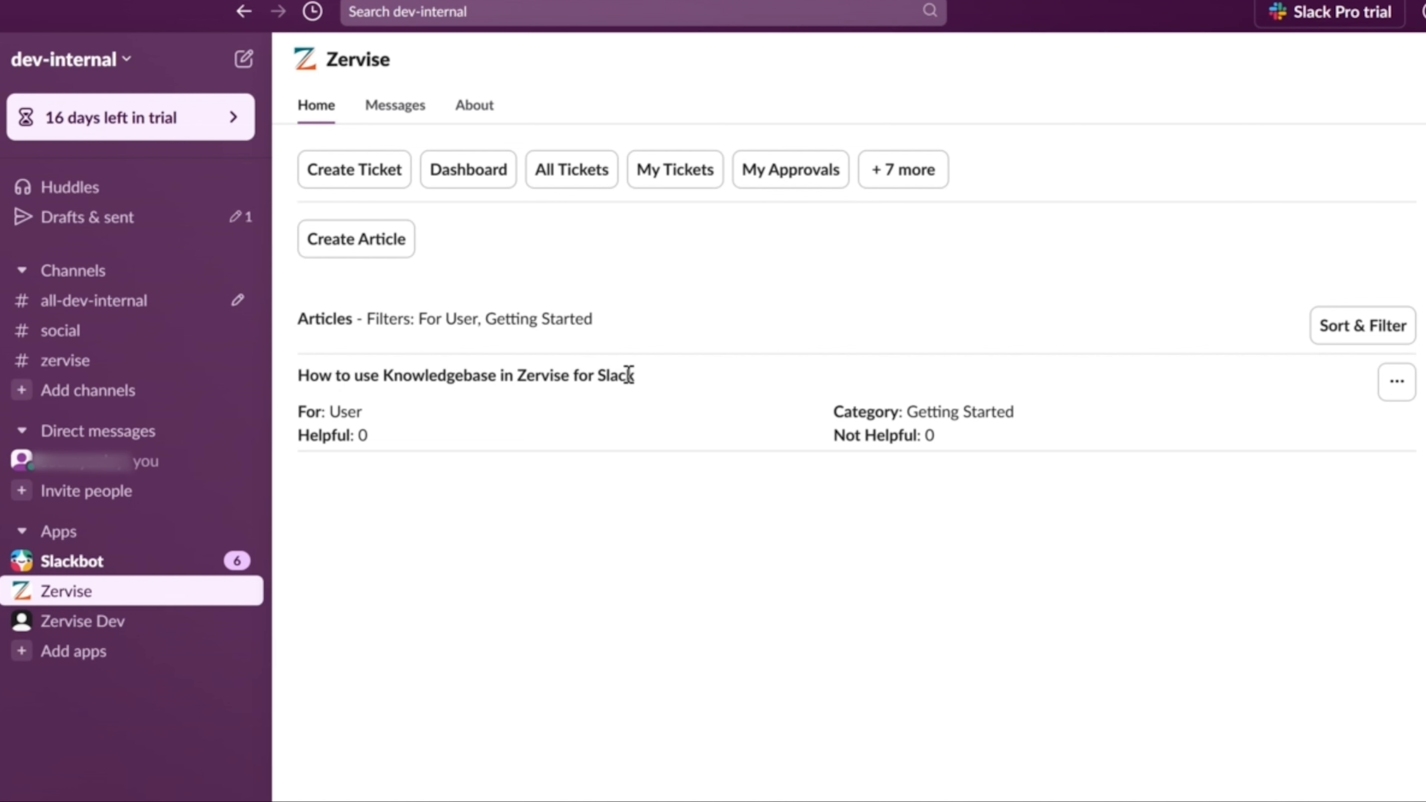
- Delete the "How to use Knowledgebase in Zervise for Slack" article and dismiss the confirmation message
click(1397, 384)
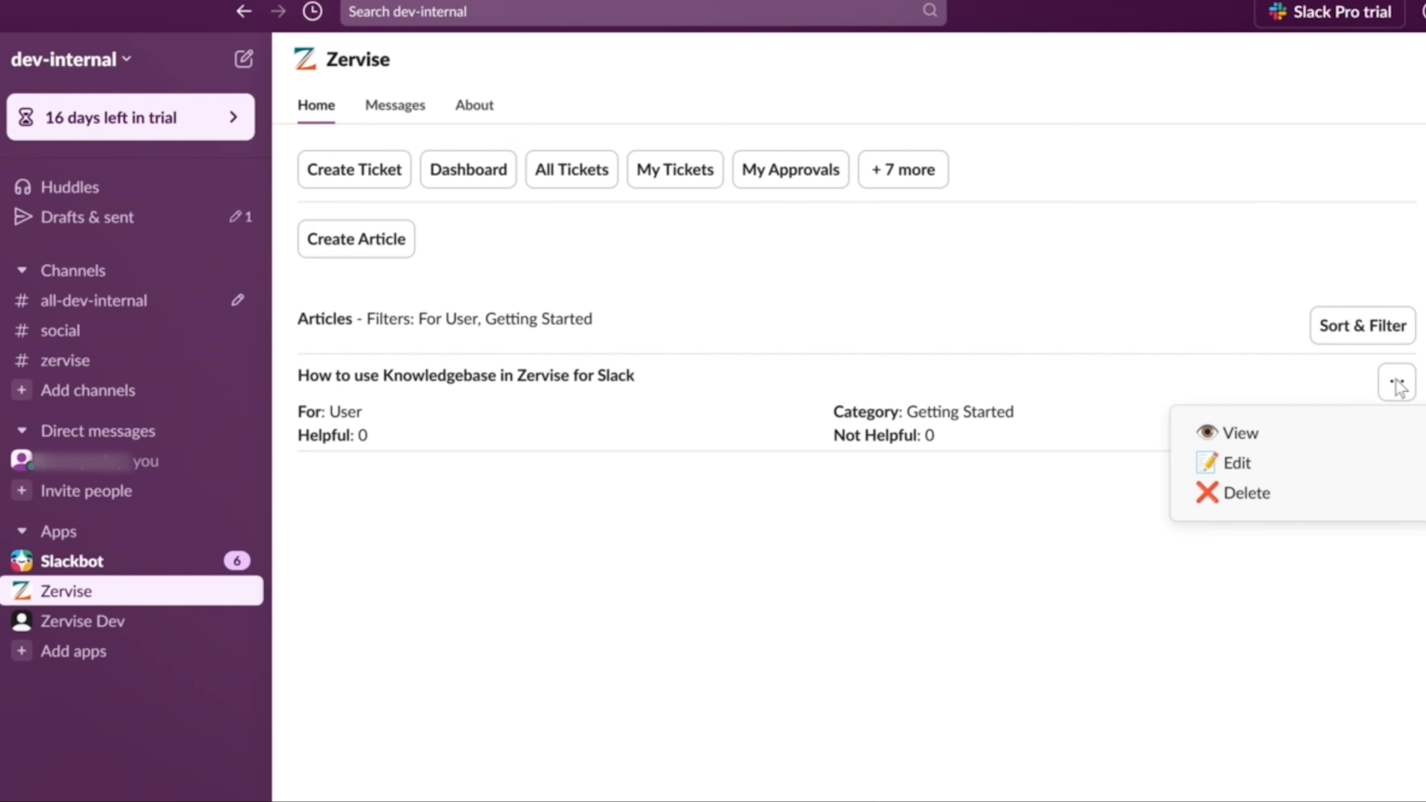
click(1220, 497)
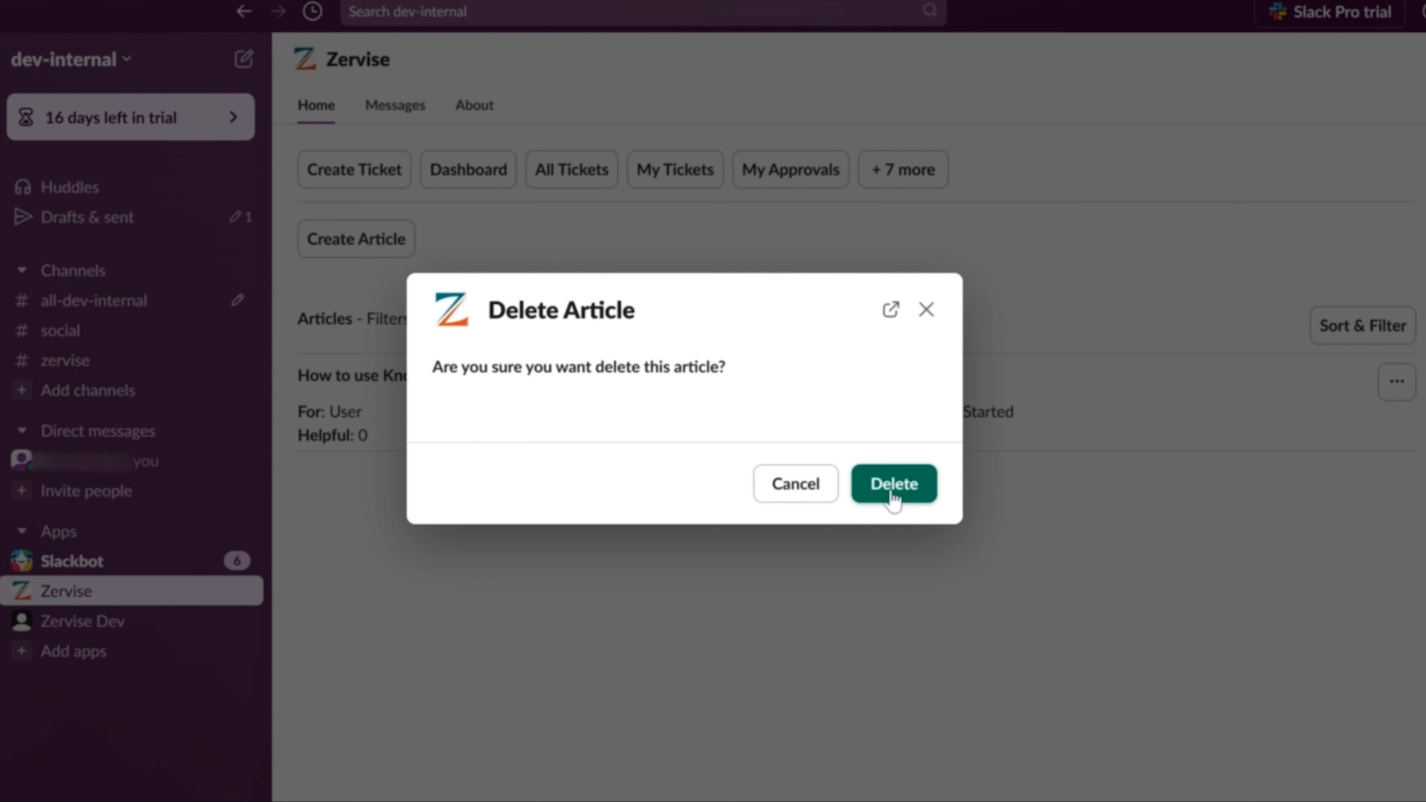
click(904, 495)
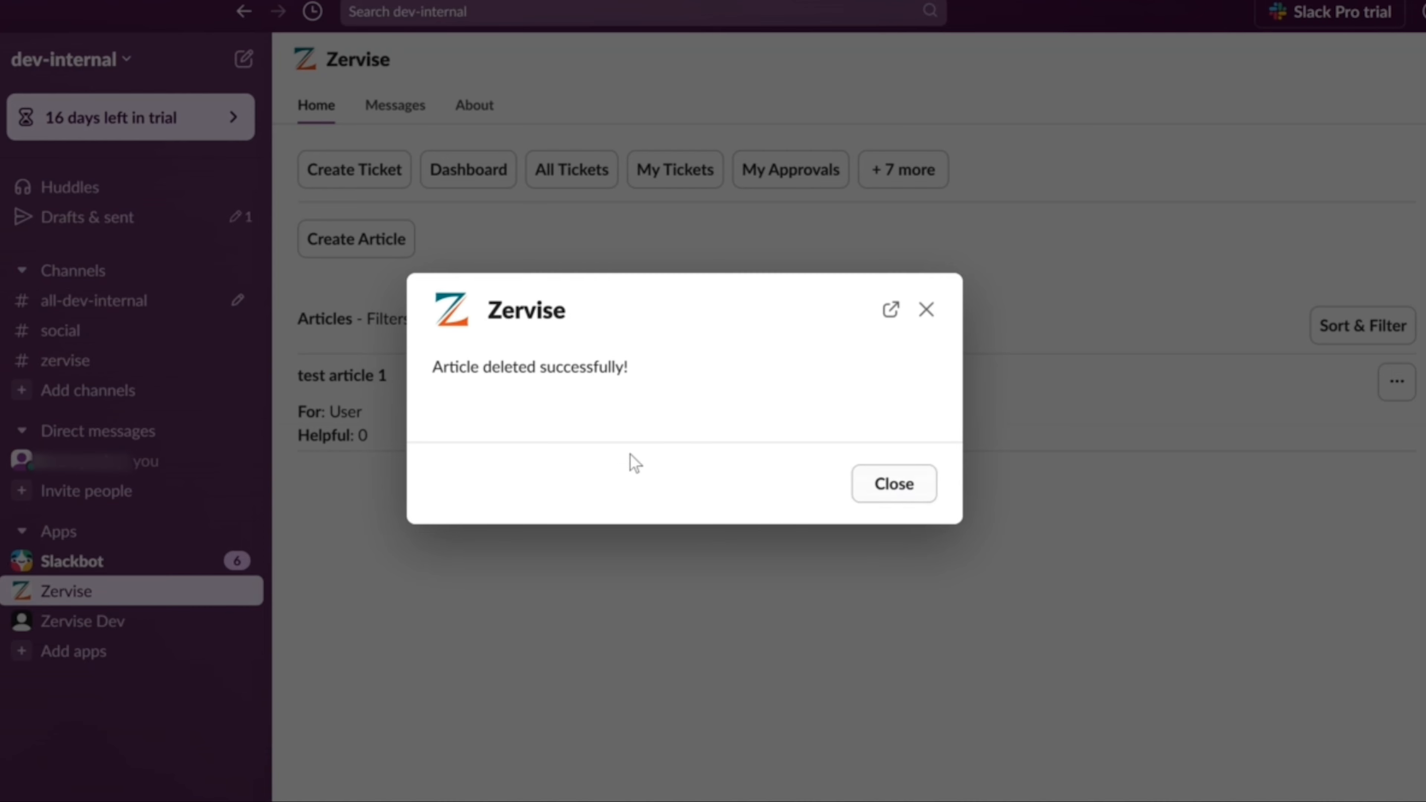
drag(644, 371, 458, 375)
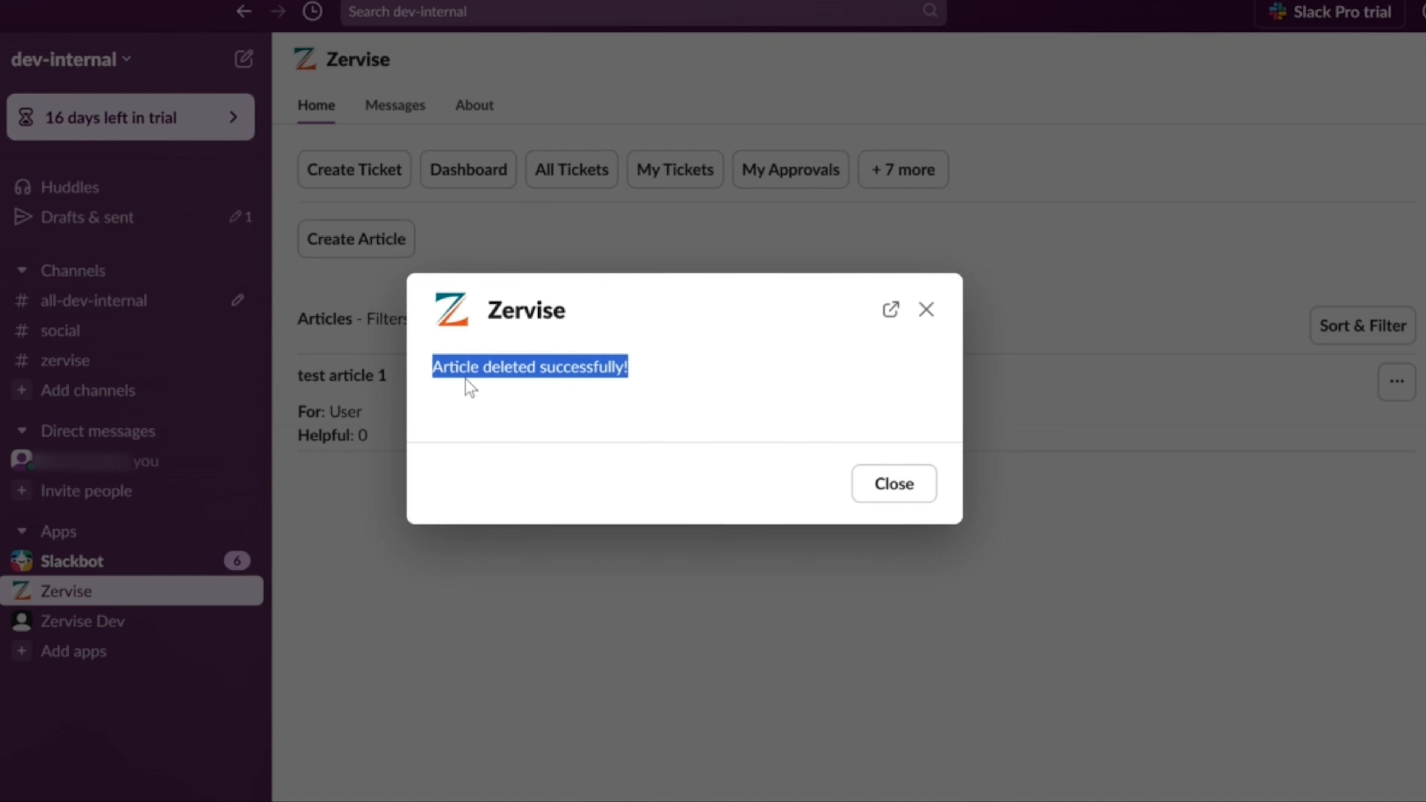
click(898, 486)
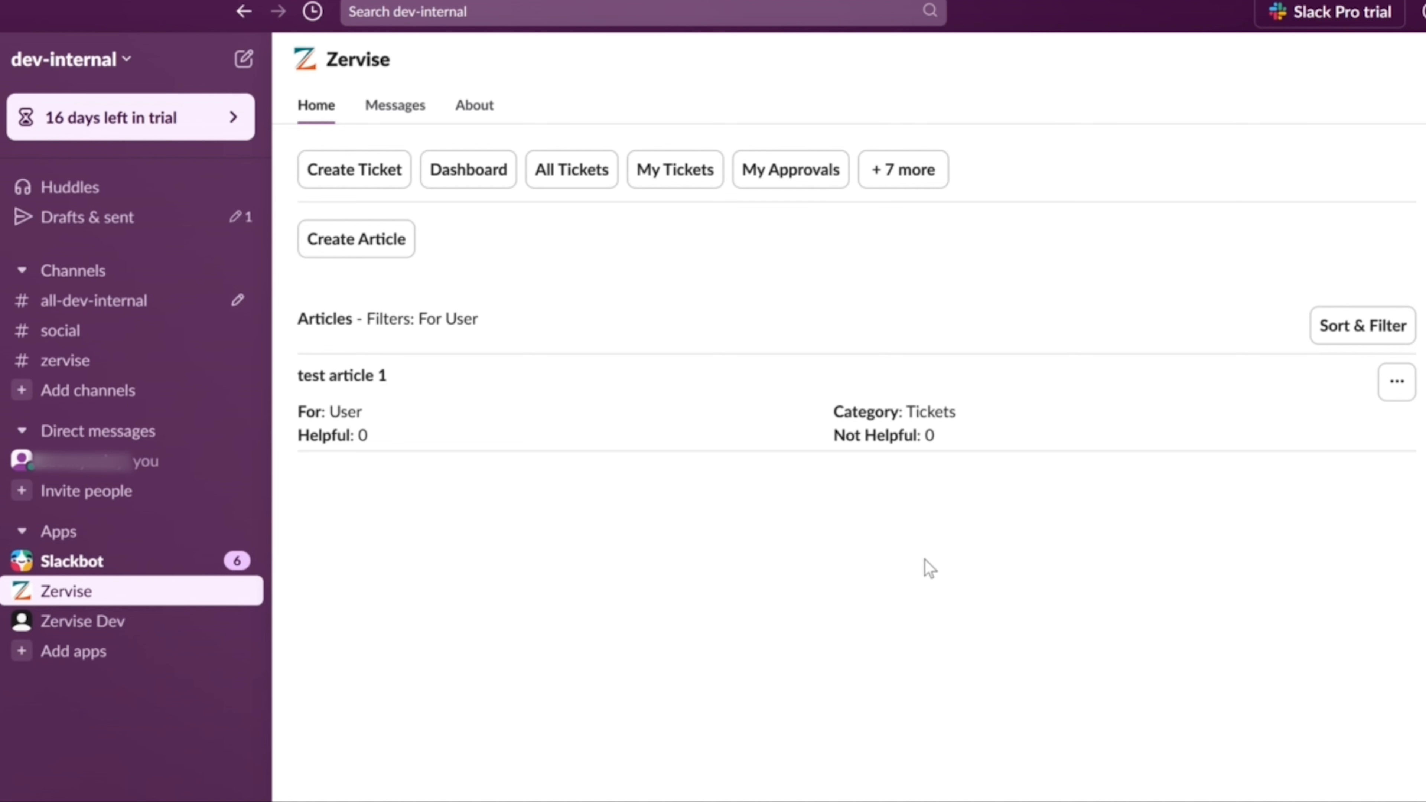